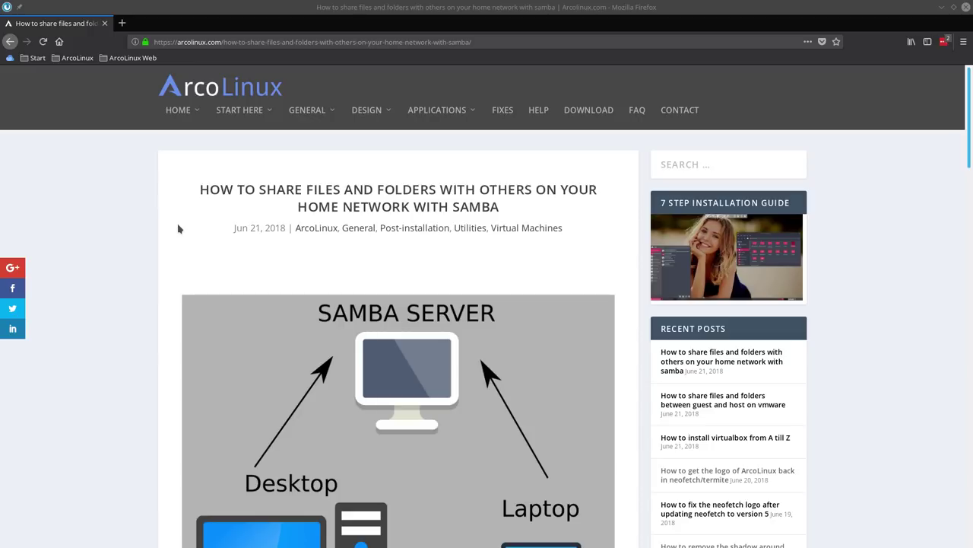
View the Samba server diagram enlarged, then close it and scroll the article slightly
{"action": "left_click", "coordinate": [359, 396]}
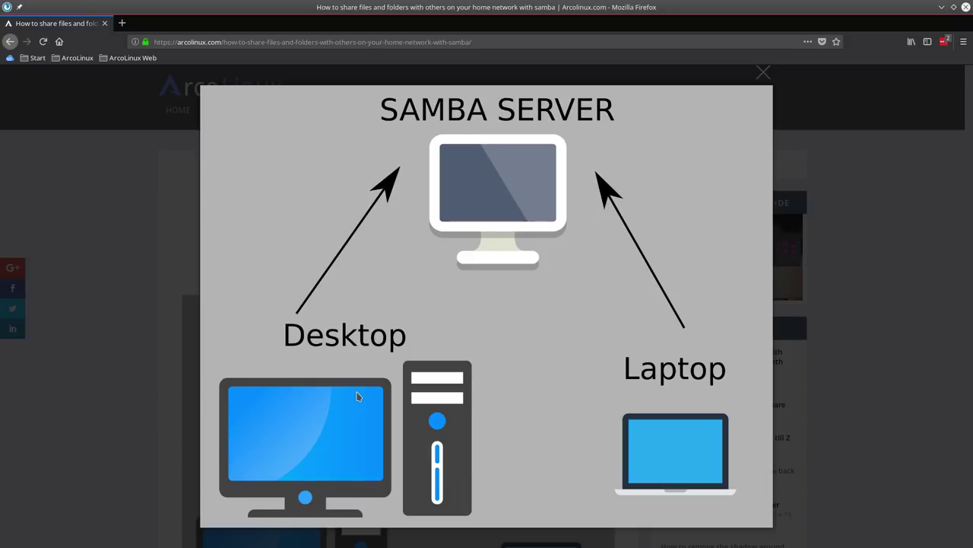
{"action": "left_click", "coordinate": [96, 224]}
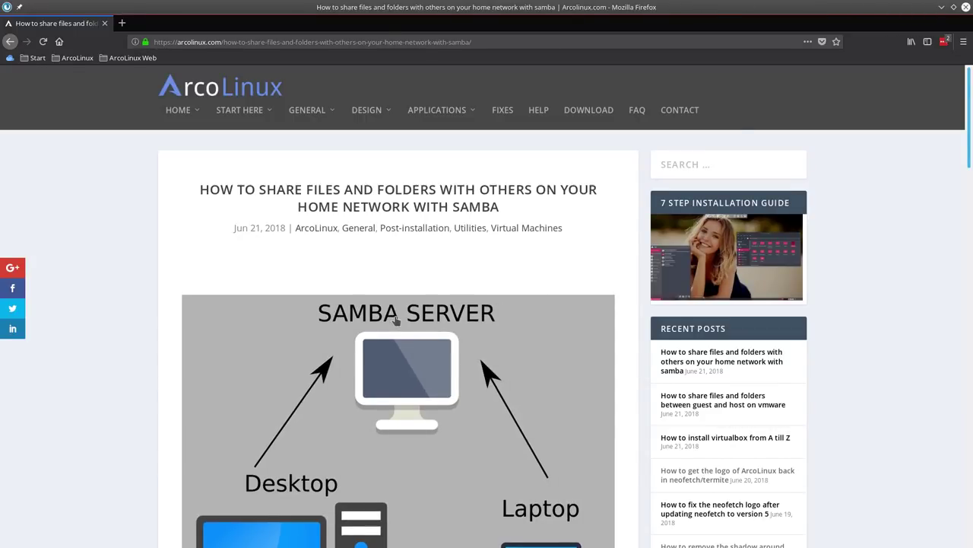
{"action": "scroll", "coordinate": [396, 319], "scroll_direction": "down", "scroll_amount": 3}
{"action": "scroll", "coordinate": [415, 254], "scroll_direction": "up", "scroll_amount": 1}
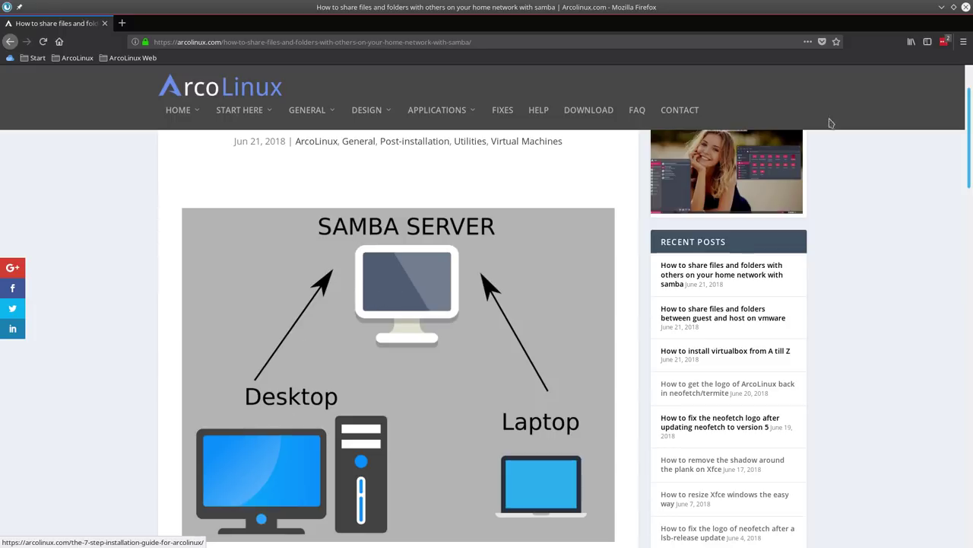
Minimize Firefox and drag the system-info Termite window to the upper-left corner
{"action": "left_click", "coordinate": [942, 7]}
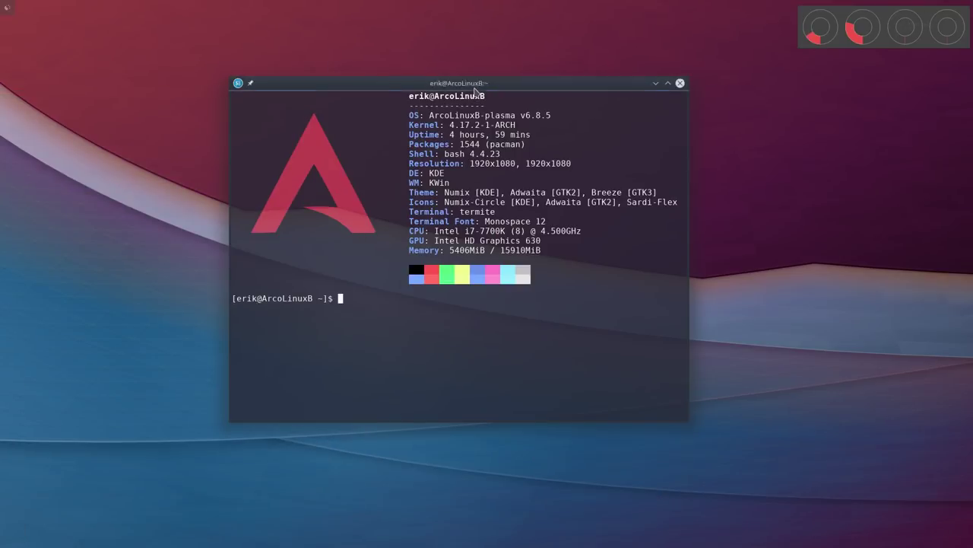
{"action": "mouse_move", "coordinate": [479, 90]}
{"action": "left_mouse_down"}
{"action": "mouse_move", "coordinate": [496, 74]}
{"action": "mouse_move", "coordinate": [485, 75]}
{"action": "left_mouse_up"}
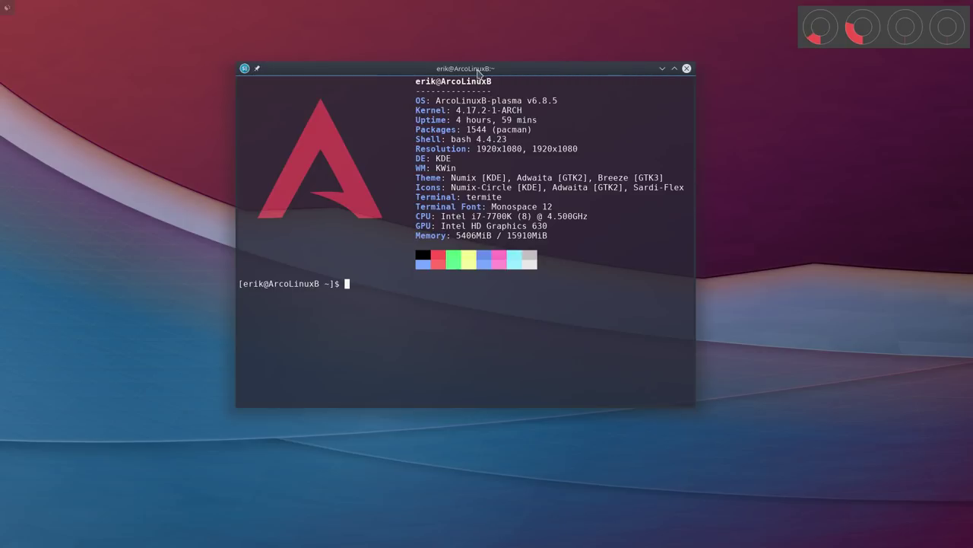
{"action": "left_click_drag", "start_coordinate": [481, 70], "coordinate": [280, 60]}
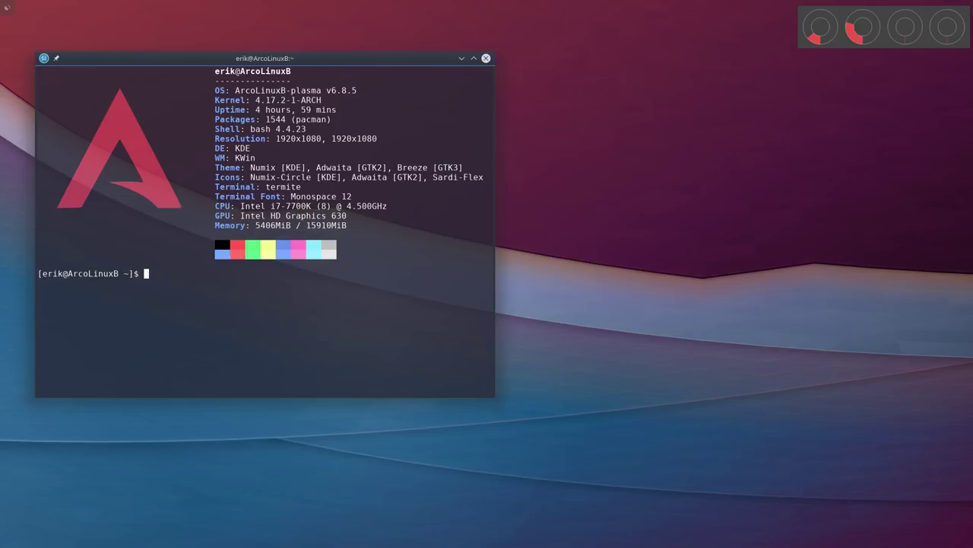
Scroll the Samba article down to 'Procedure on your Samba server', then return to the terminal
{"action": "key", "text": "alt+Tab"}
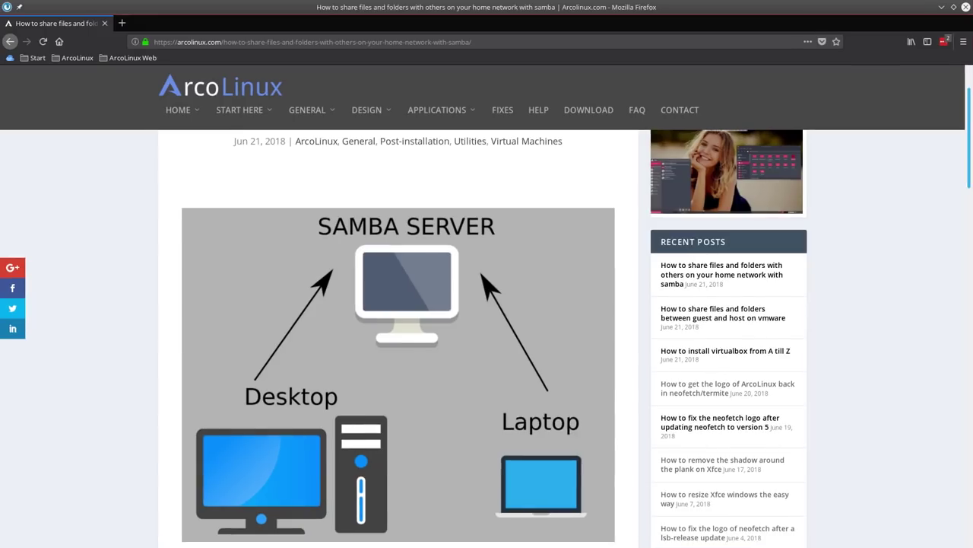
{"action": "scroll", "coordinate": [304, 282], "scroll_direction": "down", "scroll_amount": 3}
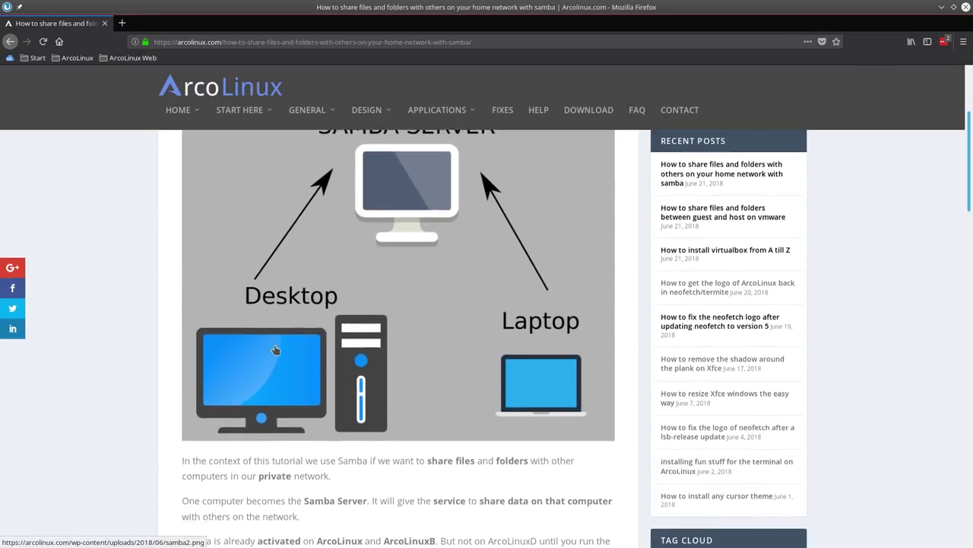
{"action": "scroll", "coordinate": [297, 338], "scroll_direction": "up", "scroll_amount": 3}
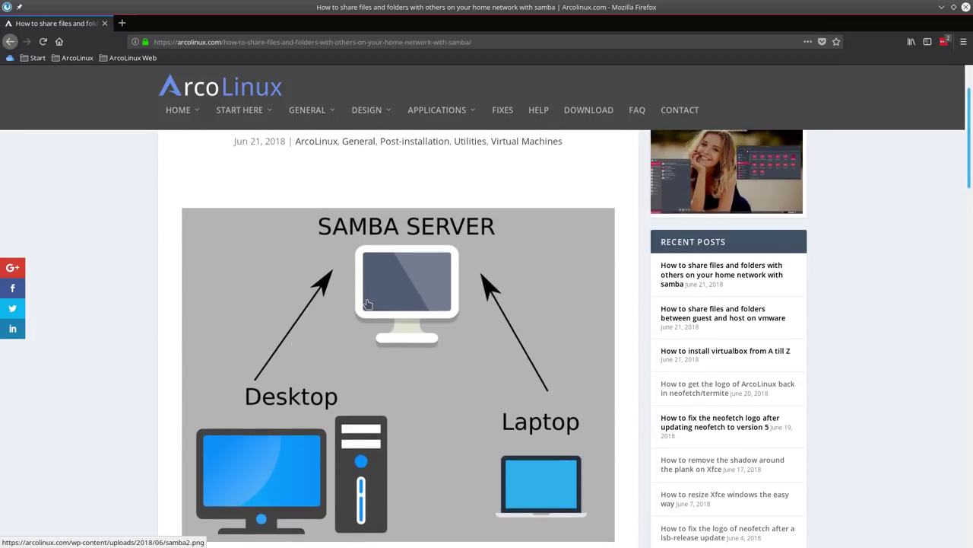
{"action": "scroll", "coordinate": [367, 305], "scroll_direction": "down", "scroll_amount": 10}
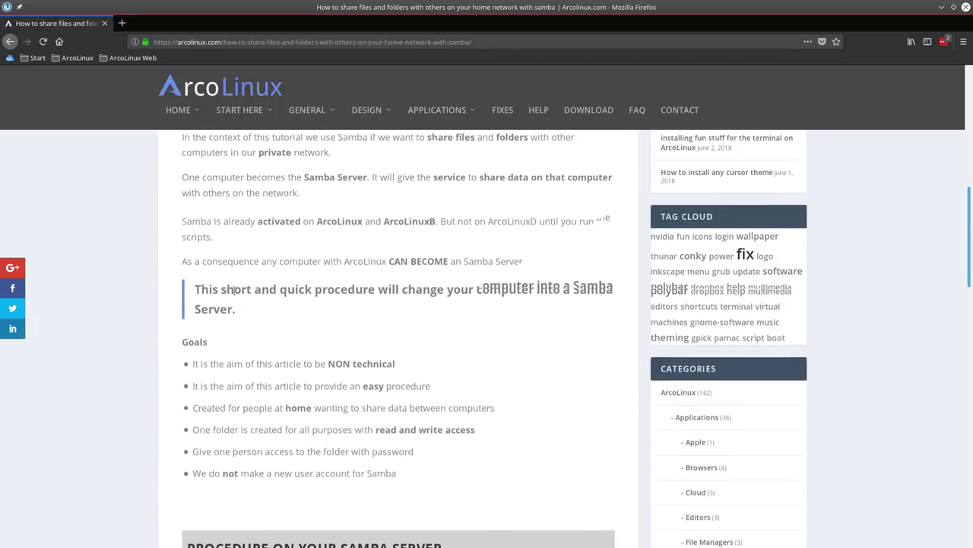
{"action": "scroll", "coordinate": [234, 291], "scroll_direction": "down", "scroll_amount": 2}
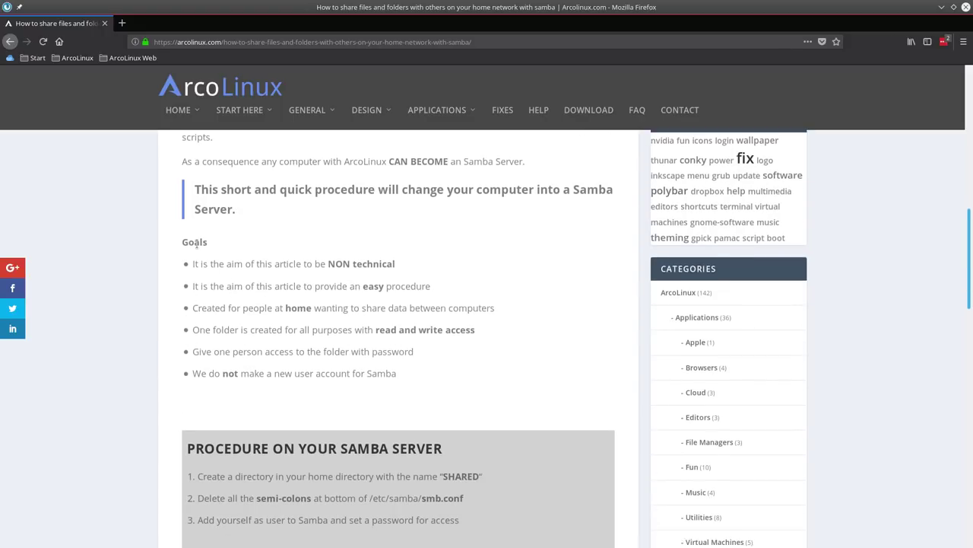
{"action": "left_click_drag", "start_coordinate": [211, 243], "coordinate": [182, 244]}
{"action": "left_click", "coordinate": [199, 245]}
{"action": "scroll", "coordinate": [315, 343], "scroll_direction": "down", "scroll_amount": 4}
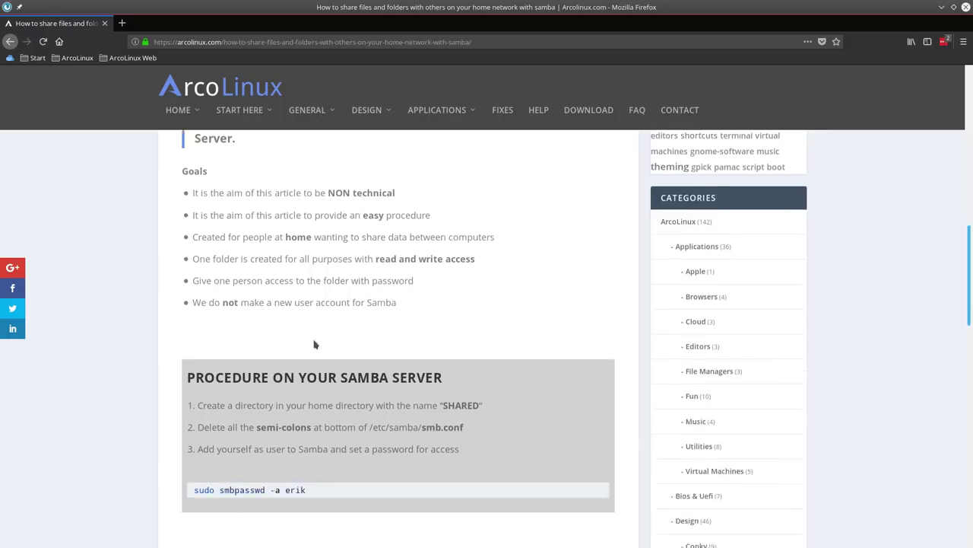
{"action": "scroll", "coordinate": [244, 276], "scroll_direction": "down", "scroll_amount": 2}
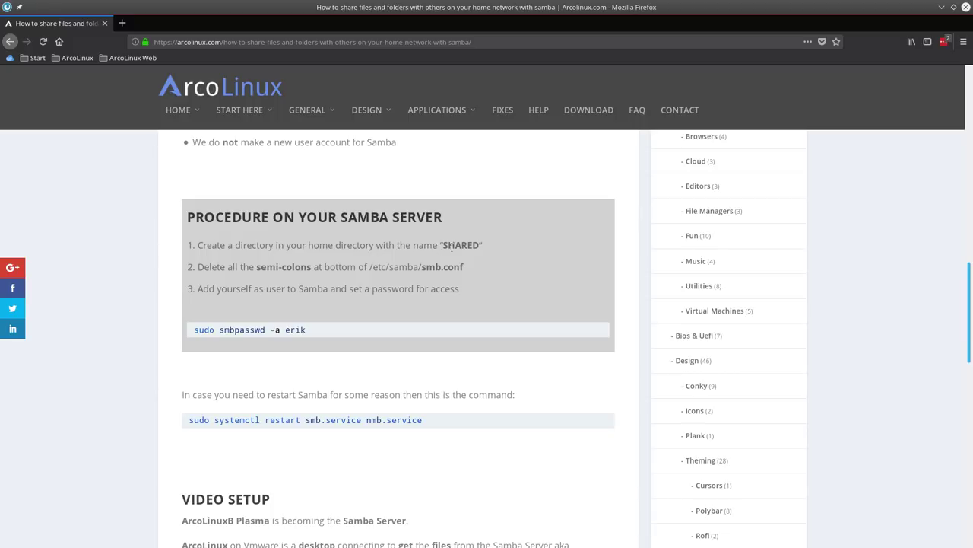
{"action": "key", "text": "ctrl+F2"}
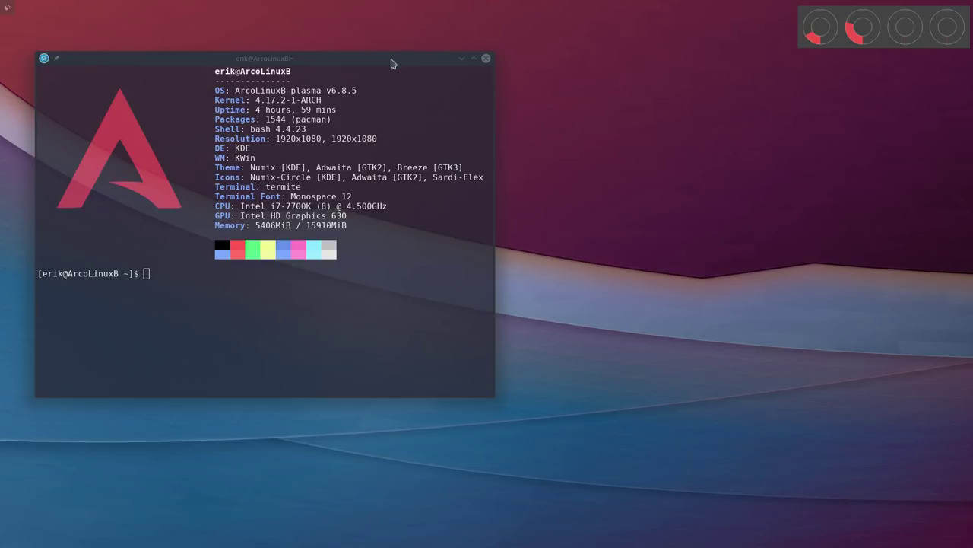
Close the terminal and open the desktop folder in Dolphin, centred on screen
{"action": "left_click_drag", "start_coordinate": [394, 61], "coordinate": [576, 96]}
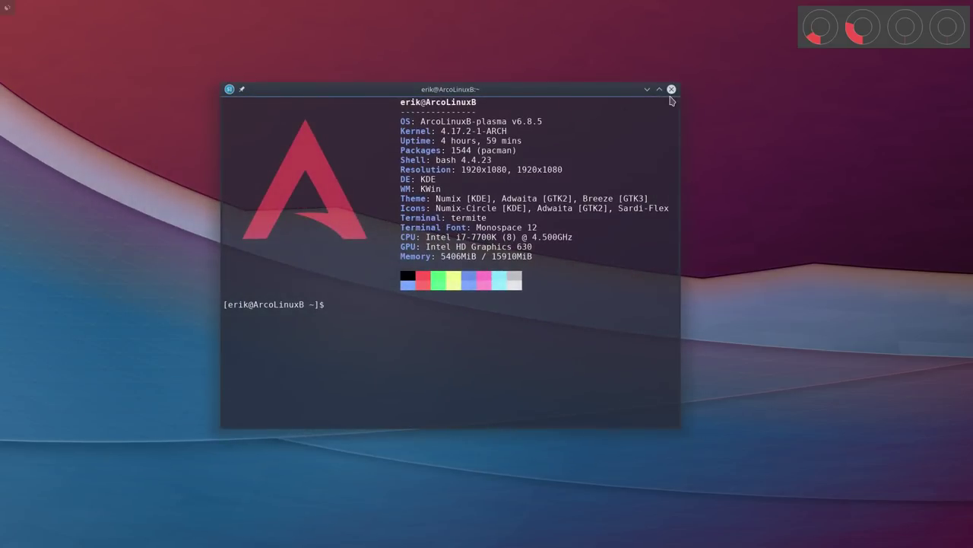
{"action": "left_click", "coordinate": [672, 89]}
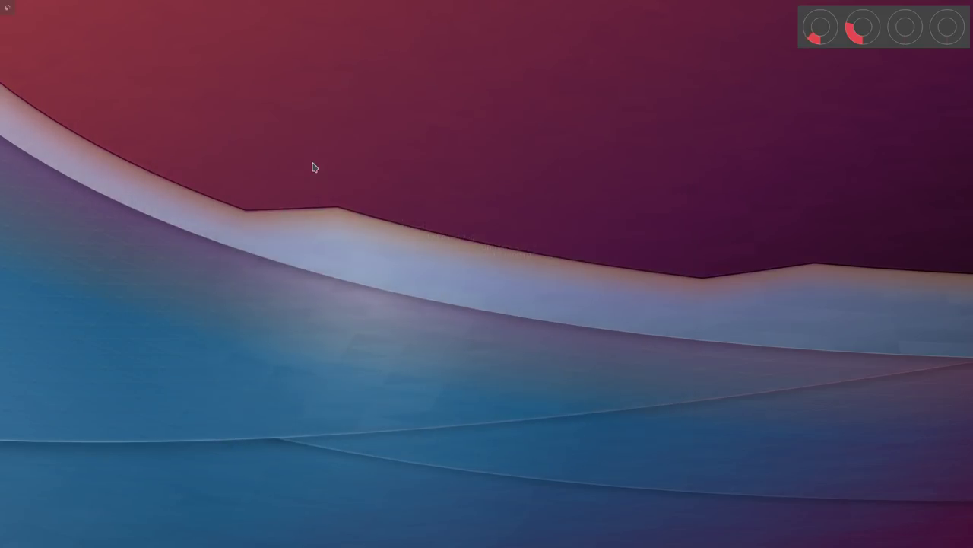
{"action": "right_click", "coordinate": [313, 166]}
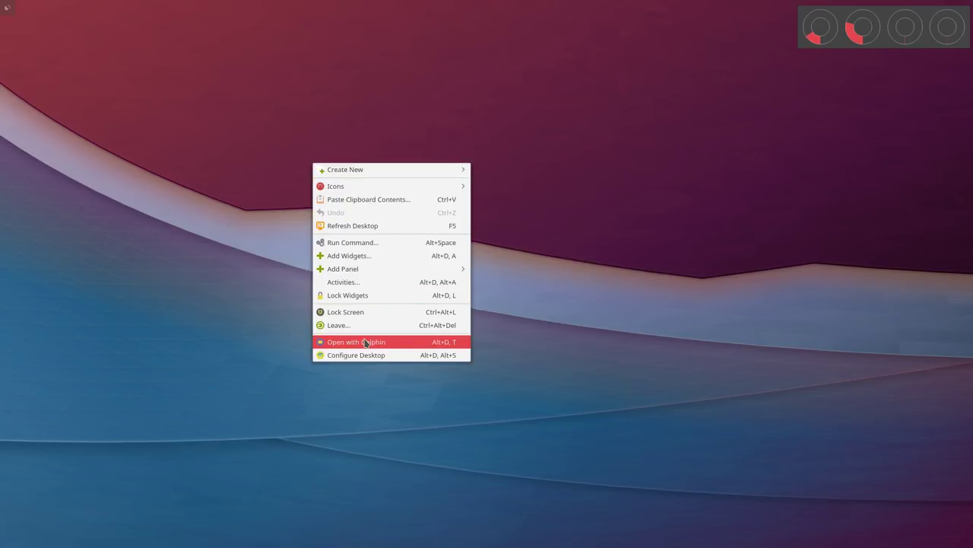
{"action": "left_click", "coordinate": [387, 348]}
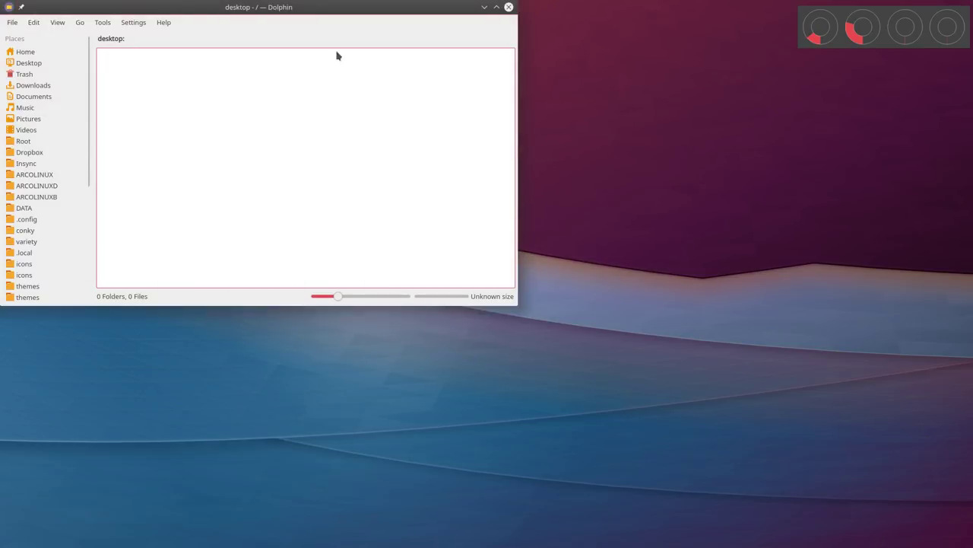
{"action": "left_click_drag", "start_coordinate": [296, 2], "coordinate": [601, 140]}
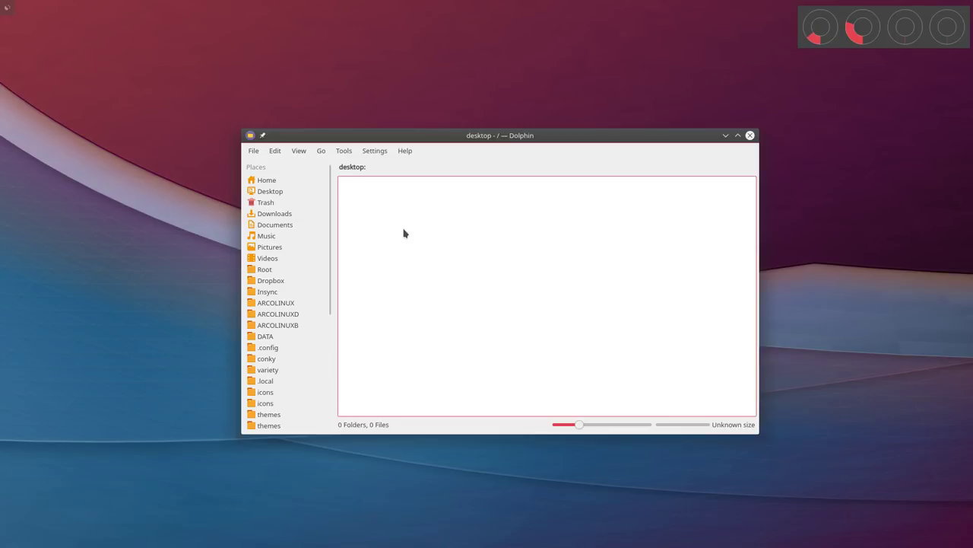
Create a new folder named SHARED in the home directory
{"action": "left_click", "coordinate": [310, 181]}
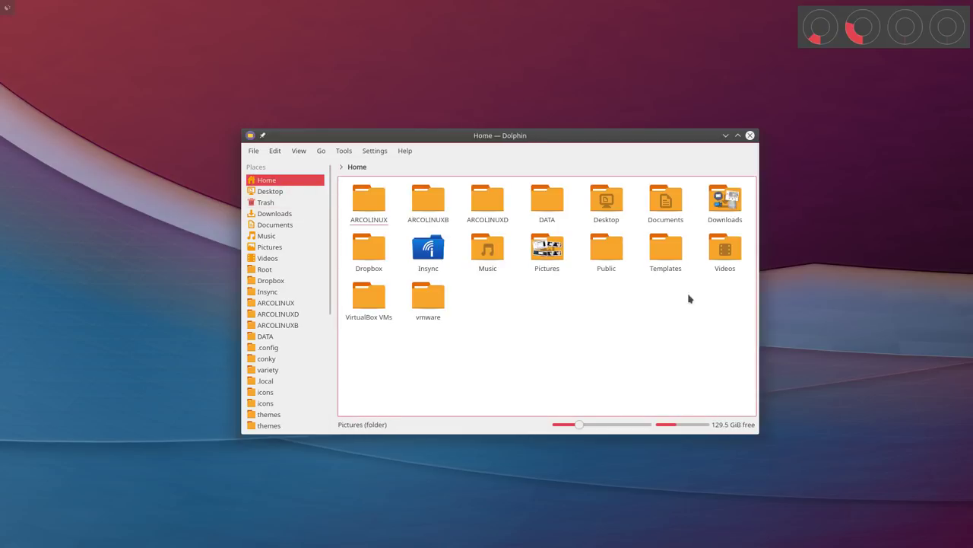
{"action": "right_click", "coordinate": [552, 312]}
{"action": "mouse_move", "coordinate": [585, 318]}
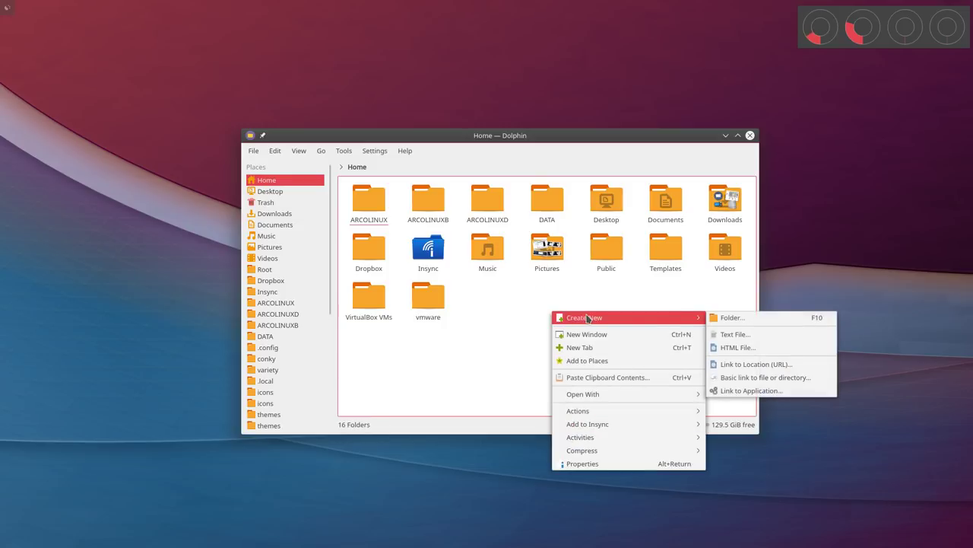
{"action": "left_click", "coordinate": [731, 318]}
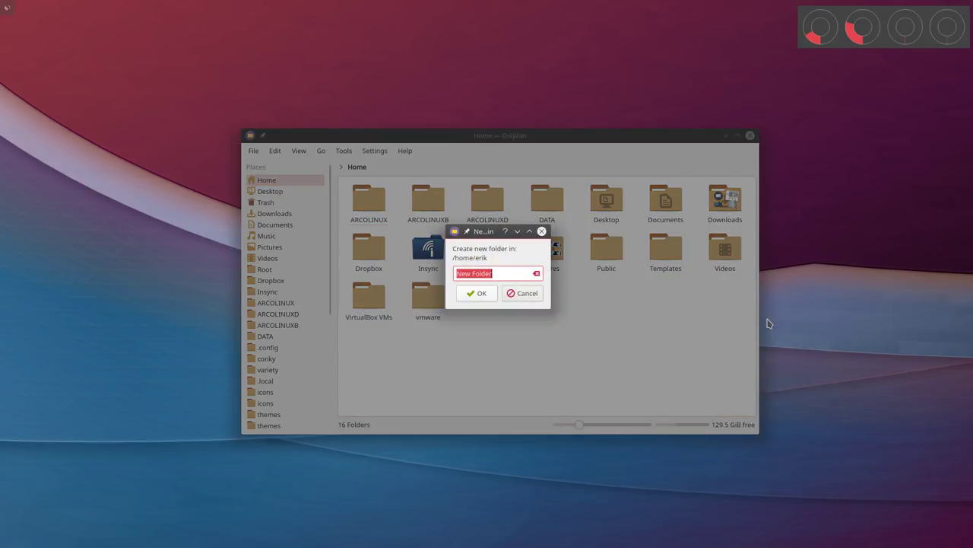
{"action": "type", "text": "SHARED"}
{"action": "key", "text": "Return"}
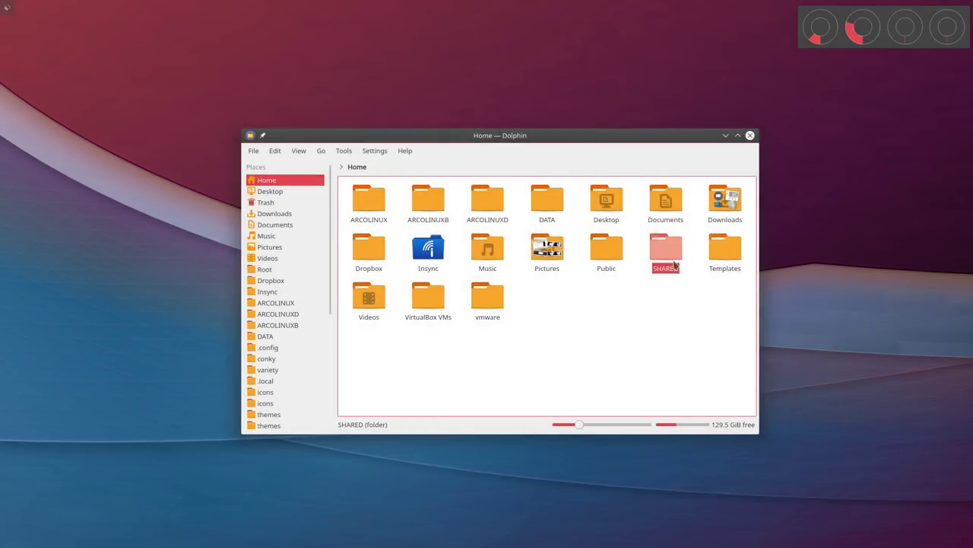
{"action": "left_click_drag", "start_coordinate": [538, 137], "coordinate": [627, 120]}
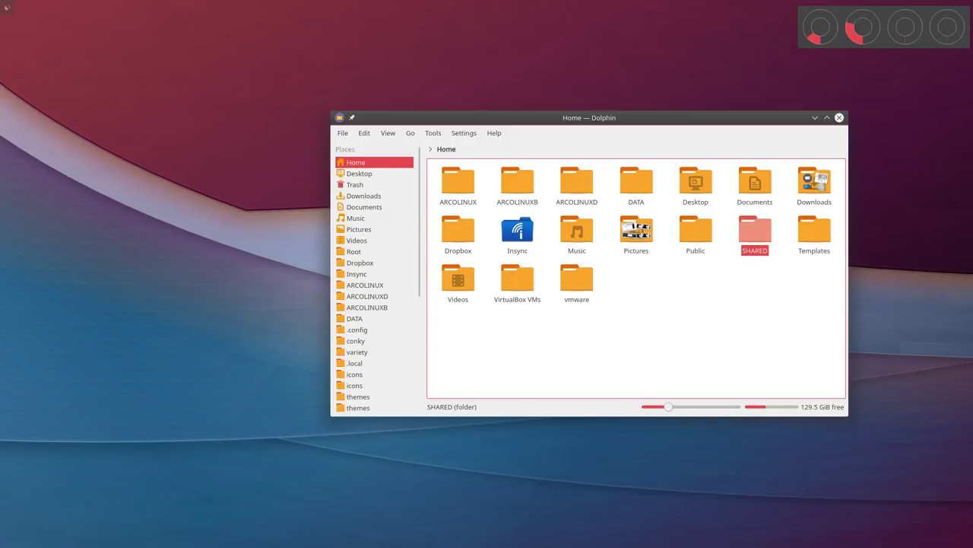
Move Firefox aside and browse from the root drive into /etc/samba in Dolphin
{"action": "key", "text": "alt+Tab"}
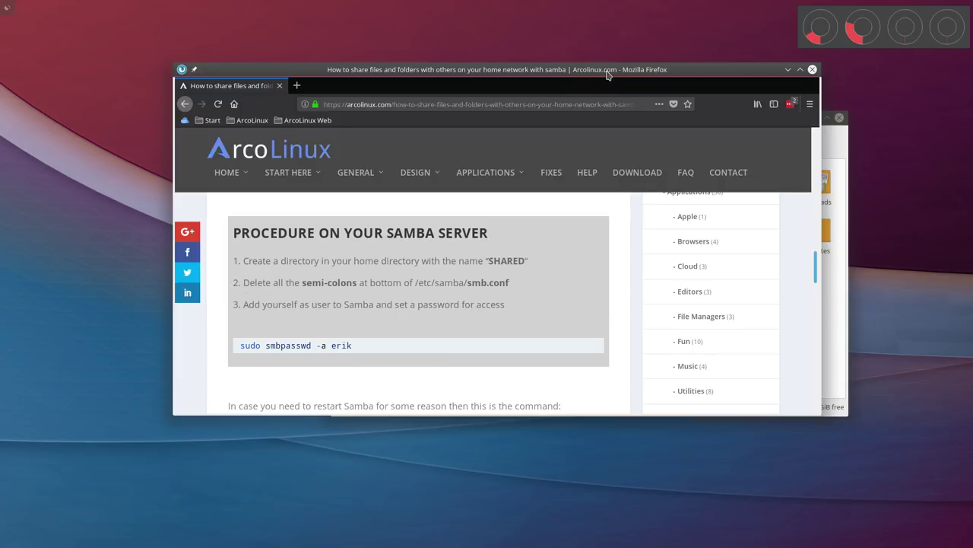
{"action": "left_click_drag", "start_coordinate": [603, 71], "coordinate": [4, 76]}
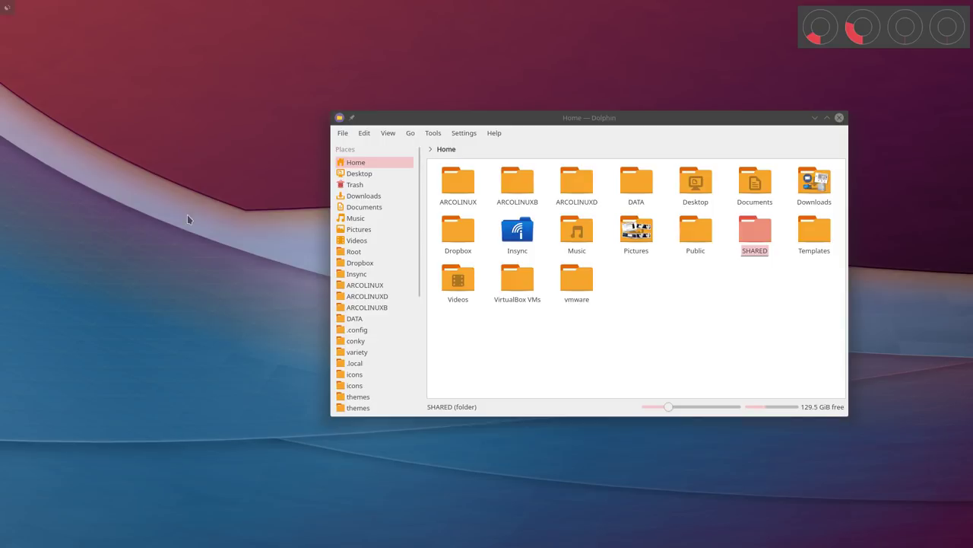
{"action": "scroll", "coordinate": [386, 259], "scroll_direction": "down", "scroll_amount": 5}
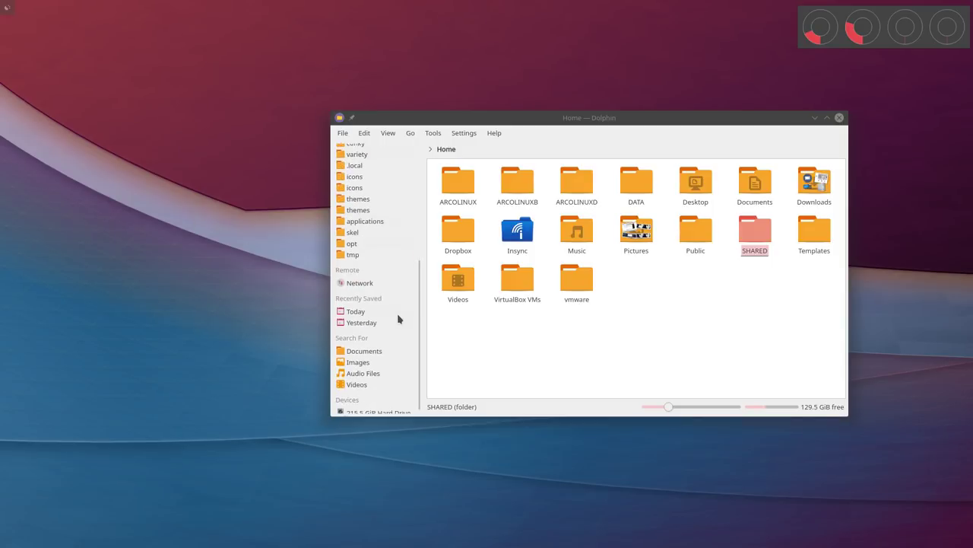
{"action": "left_click", "coordinate": [373, 407]}
{"action": "left_click", "coordinate": [636, 183]}
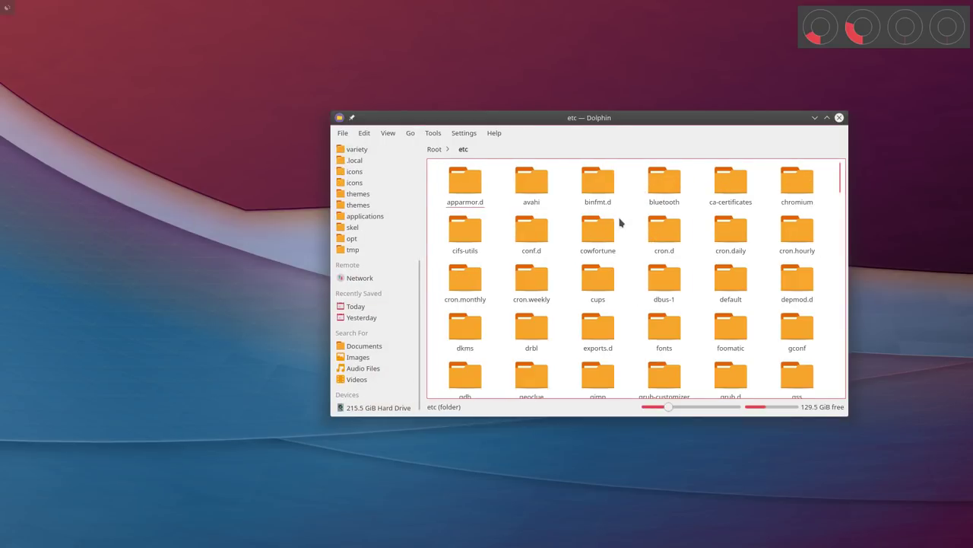
{"action": "scroll", "coordinate": [610, 262], "scroll_direction": "down", "scroll_amount": 5}
{"action": "left_click", "coordinate": [664, 368]}
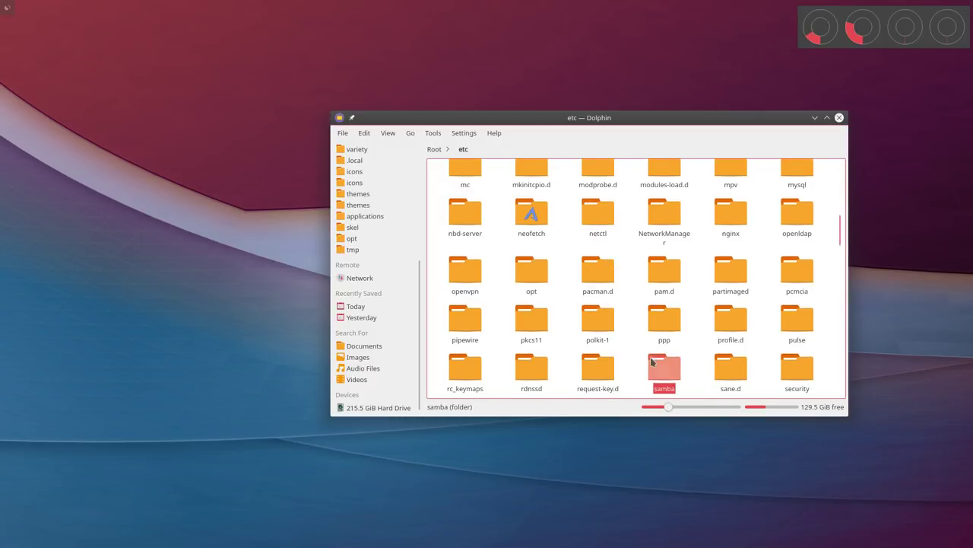
{"action": "left_click", "coordinate": [518, 187]}
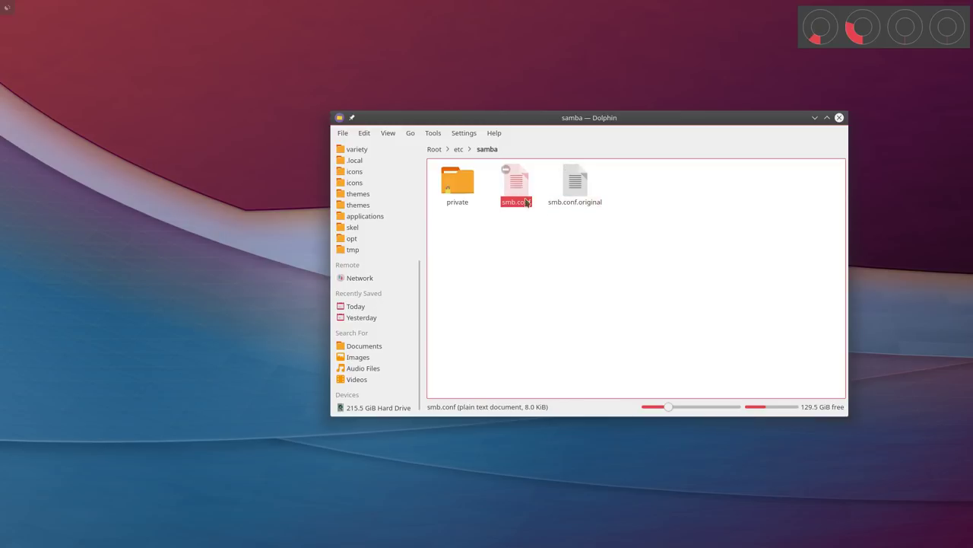
Open smb.conf in Kate, maximized, and scroll down to the [SHARED] section
{"action": "right_click", "coordinate": [517, 181]}
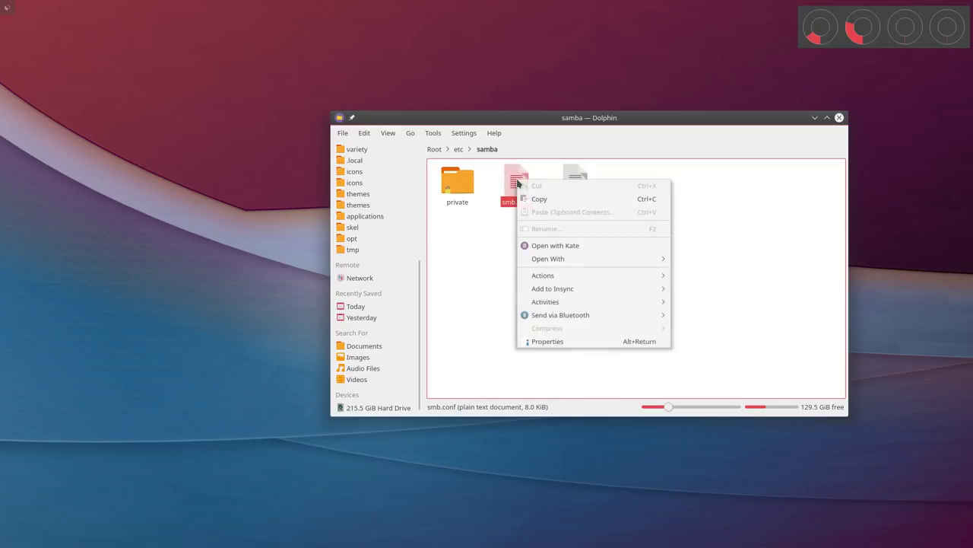
{"action": "left_click", "coordinate": [540, 245]}
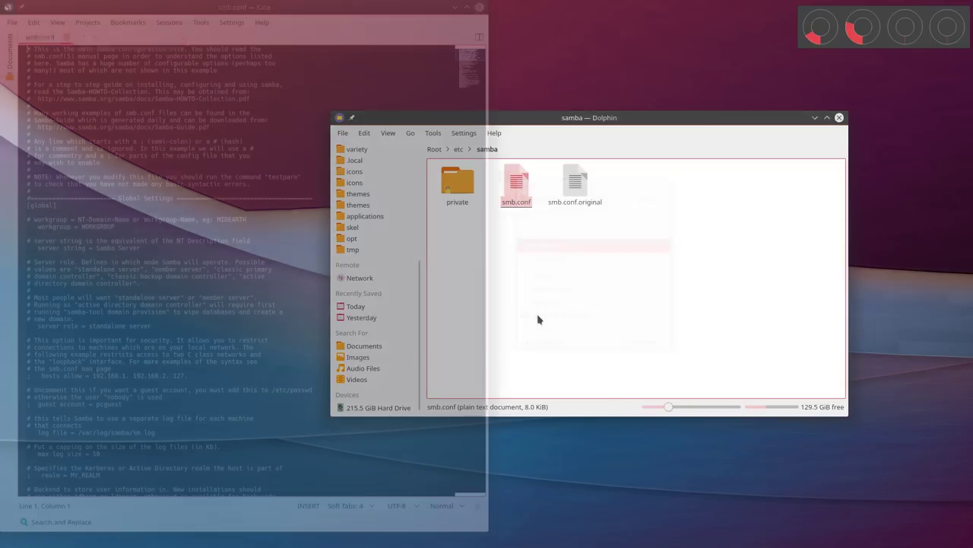
{"action": "scroll", "coordinate": [215, 216], "scroll_direction": "up", "scroll_amount": 2}
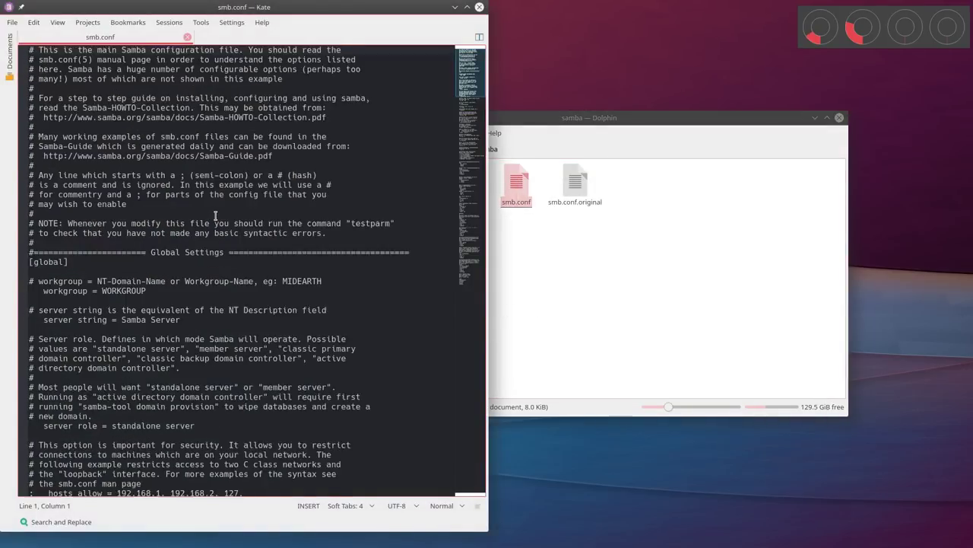
{"action": "left_click", "coordinate": [466, 7]}
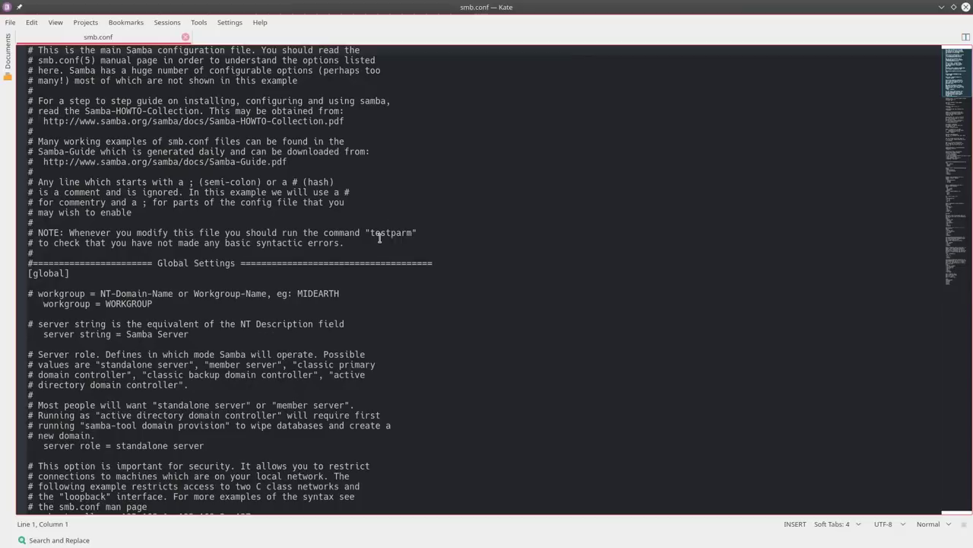
{"action": "scroll", "coordinate": [378, 236], "scroll_direction": "down", "scroll_amount": 10}
{"action": "scroll", "coordinate": [380, 240], "scroll_direction": "down", "scroll_amount": 20}
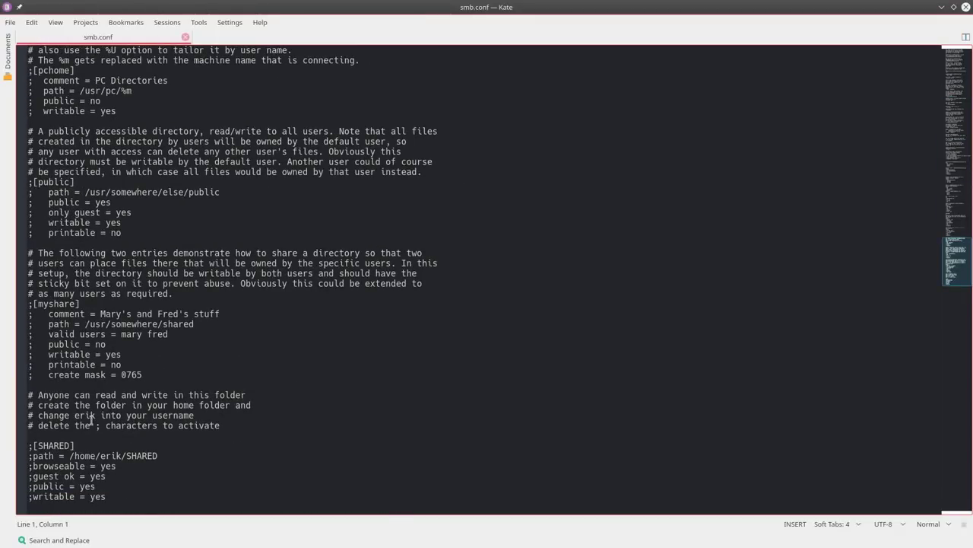
Remove the semicolons from [SHARED], path, browseable, guest ok, public and writable lines
{"action": "left_click", "coordinate": [34, 448]}
{"action": "key", "text": "BackSpace"}
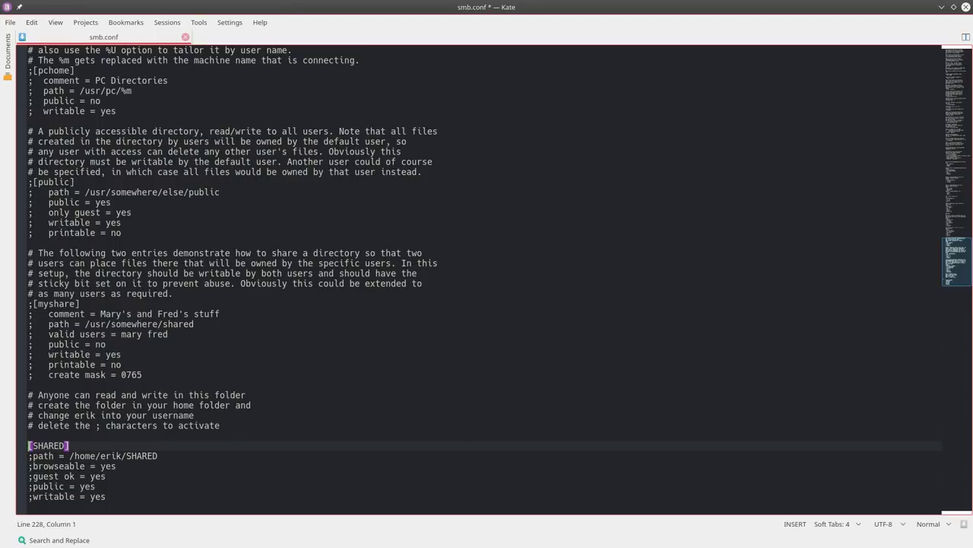
{"action": "key", "text": "Down"}
{"action": "key", "text": "Delete"}
{"action": "key", "text": "Down"}
{"action": "key", "text": "Delete"}
{"action": "key", "text": "Down"}
{"action": "key", "text": "Delete"}
{"action": "key", "text": "Down"}
{"action": "key", "text": "Delete"}
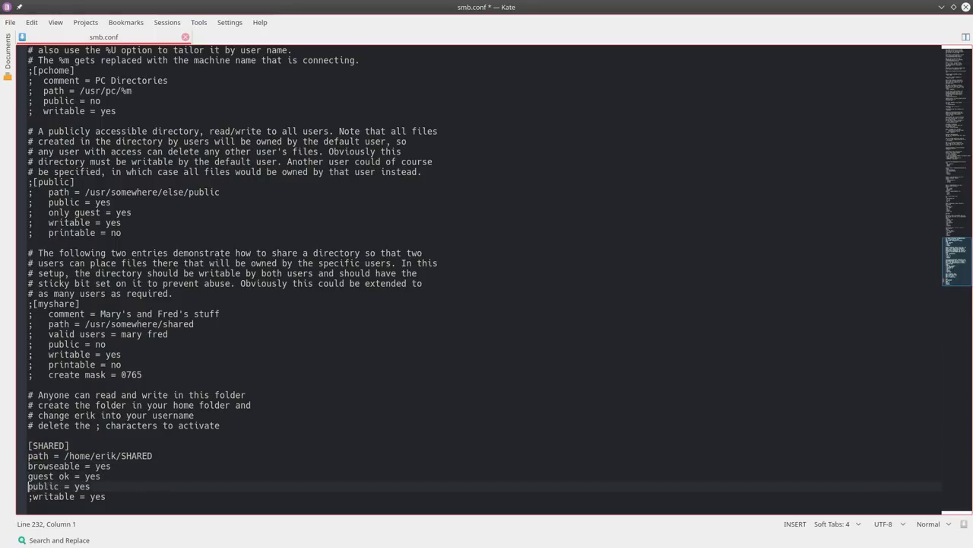
{"action": "key", "text": "Down"}
{"action": "key", "text": "Delete"}
Save smb.conf, authorising with the root password
{"action": "key", "text": "ctrl+s"}
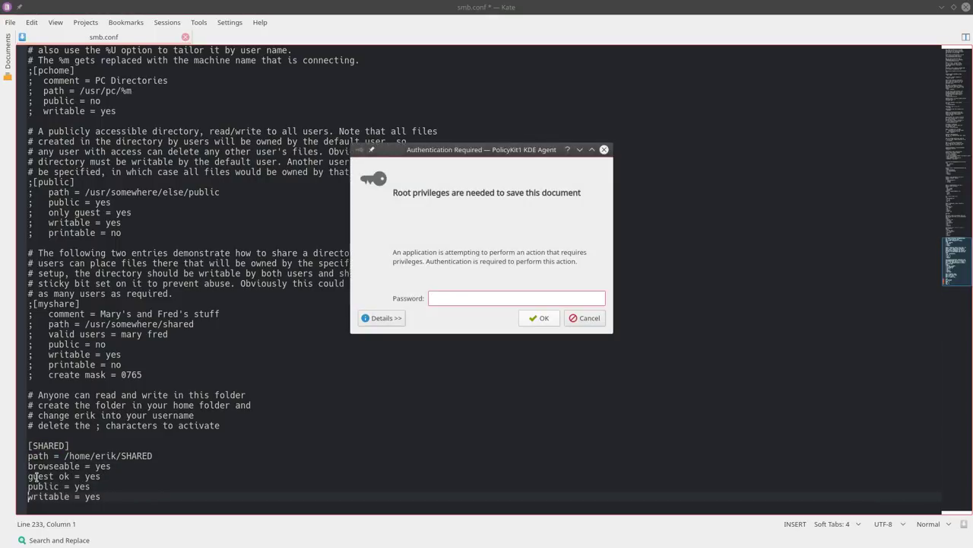
{"action": "type", "text": "****"}
{"action": "key", "text": "Return"}
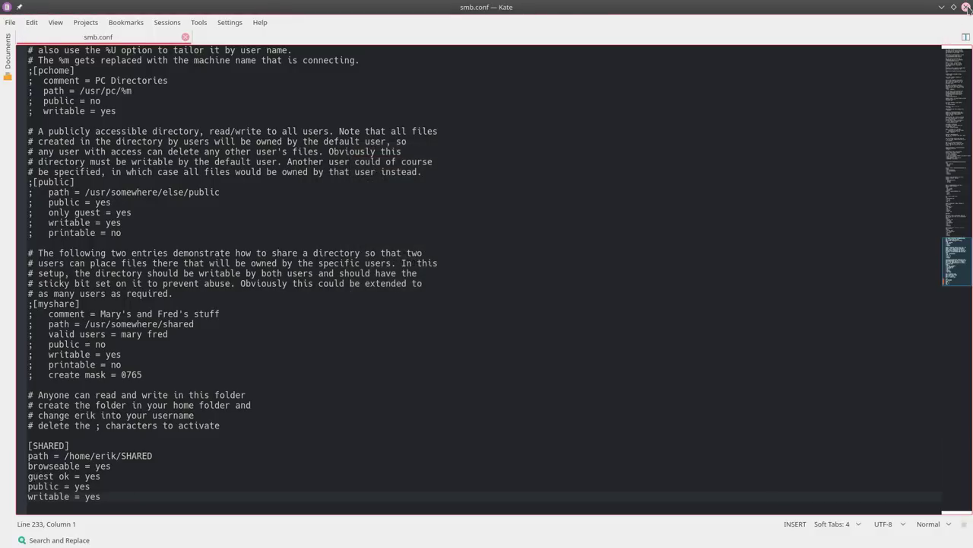
Review the [SHARED] header and its home-folder path, then close Kate
{"action": "double_click", "coordinate": [52, 445]}
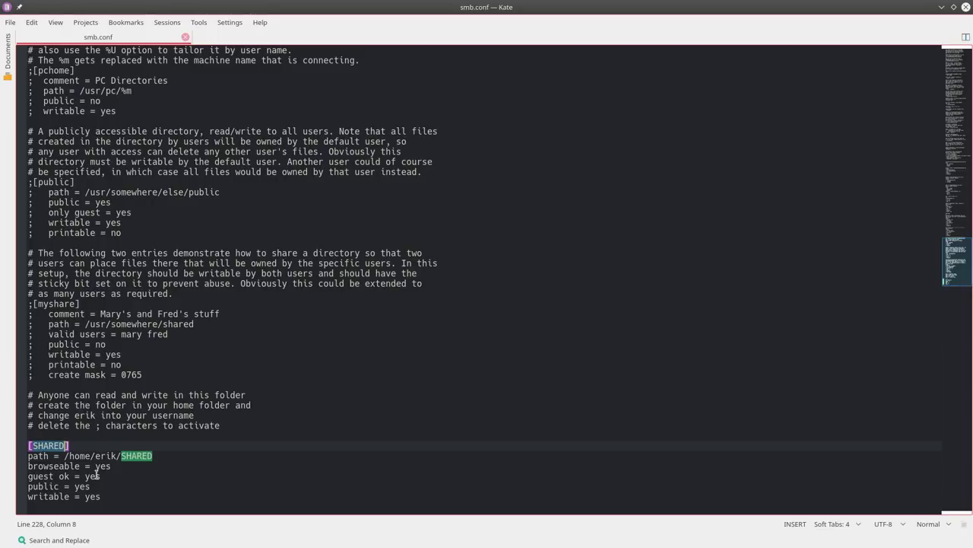
{"action": "double_click", "coordinate": [127, 456]}
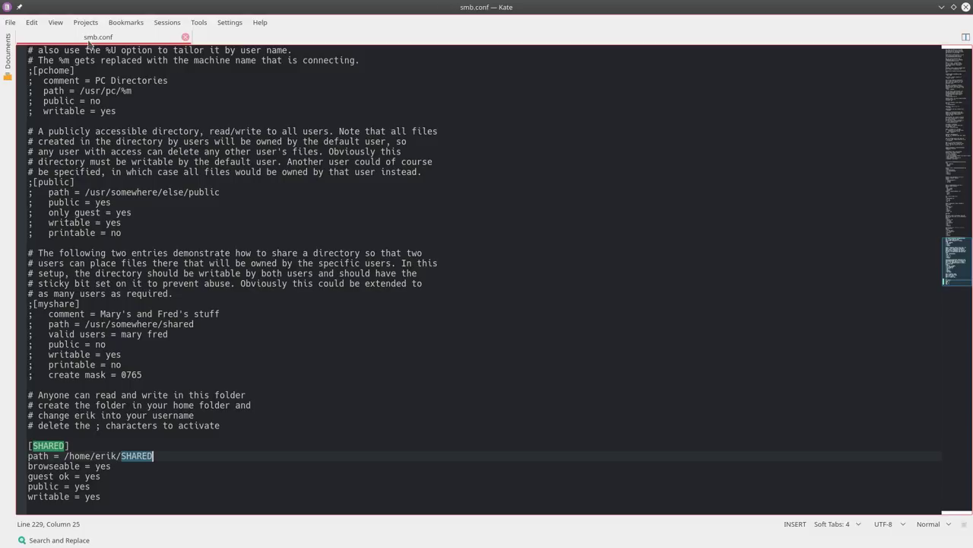
{"action": "left_click", "coordinate": [37, 455]}
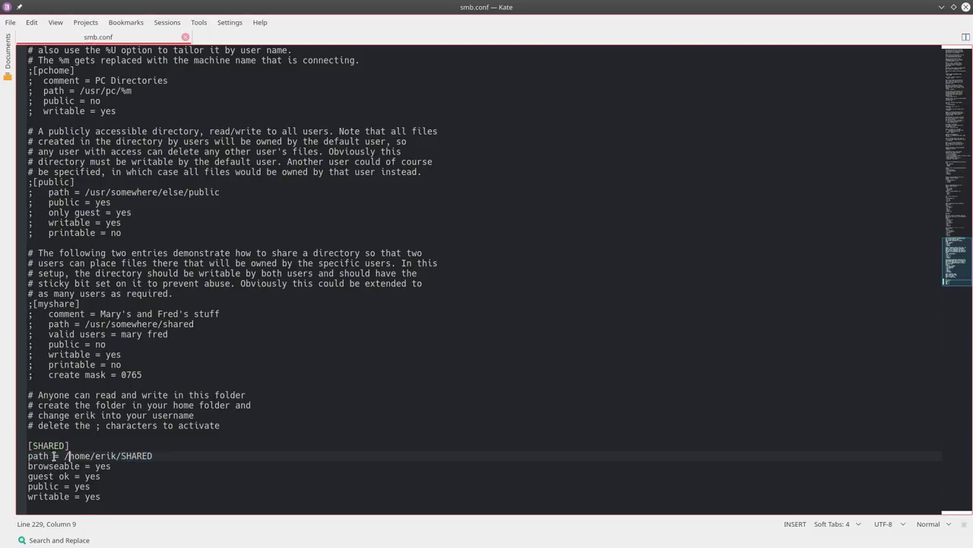
{"action": "key", "text": "Right"}
{"action": "key", "text": "Right"}
{"action": "key", "text": "Right"}
{"action": "key", "text": "Right"}
{"action": "key", "text": "Right"}
{"action": "key", "text": "Right"}
{"action": "key", "text": "Right"}
{"action": "key", "text": "Right"}
{"action": "key", "text": "Right"}
{"action": "key", "text": "Right"}
{"action": "key", "text": "Right"}
{"action": "key", "text": "Right"}
{"action": "key", "text": "Right"}
{"action": "key", "text": "Right"}
{"action": "key", "text": "Right"}
{"action": "key", "text": "Right"}
{"action": "key", "text": "Right"}
{"action": "key", "text": "Right"}
{"action": "key", "text": "Right"}
{"action": "left_click_drag", "start_coordinate": [251, 423], "coordinate": [2, 395]}
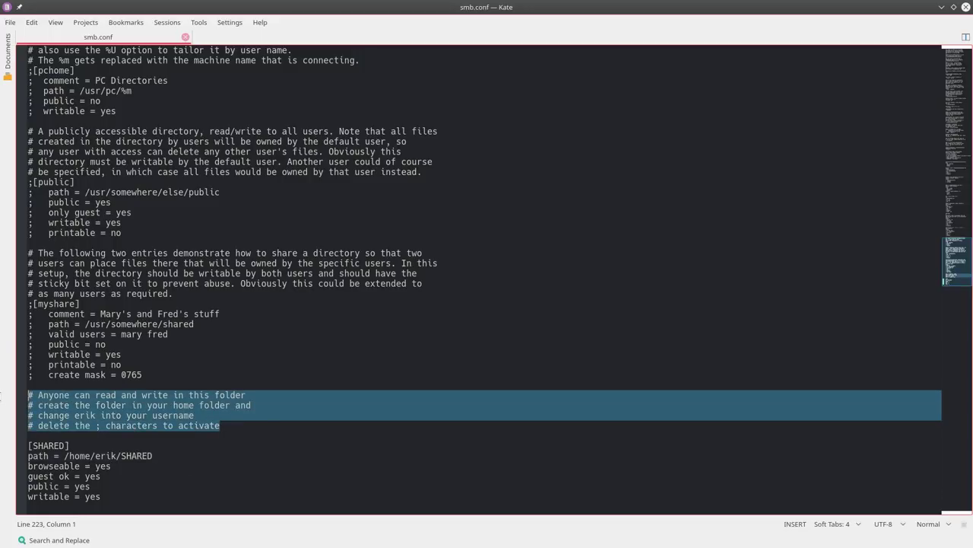
{"action": "left_click", "coordinate": [168, 416]}
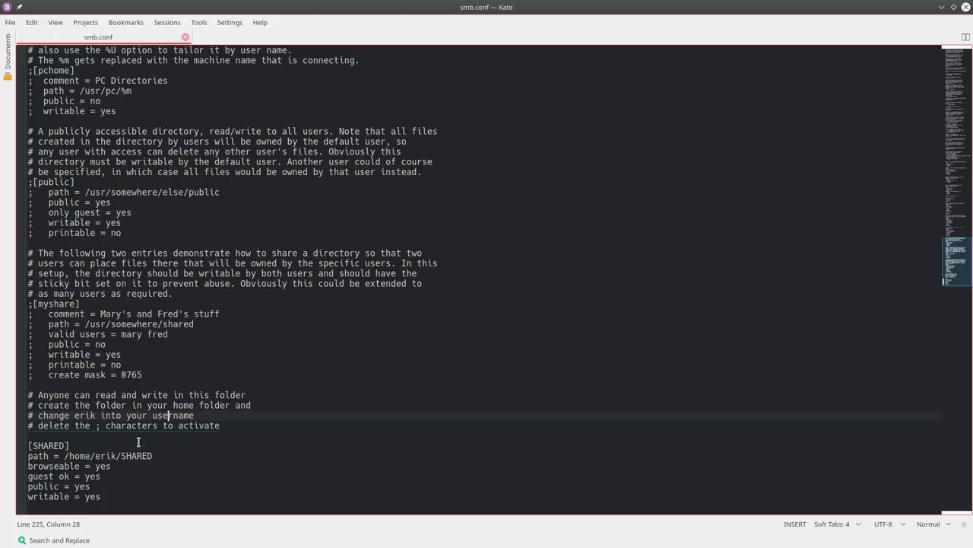
{"action": "left_click", "coordinate": [111, 456]}
{"action": "double_click", "coordinate": [106, 455]}
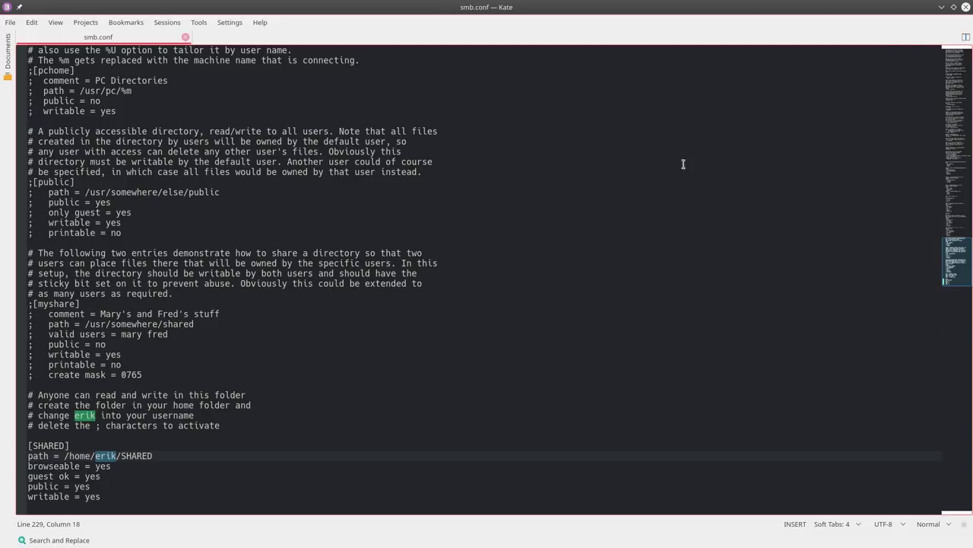
{"action": "left_click", "coordinate": [965, 7]}
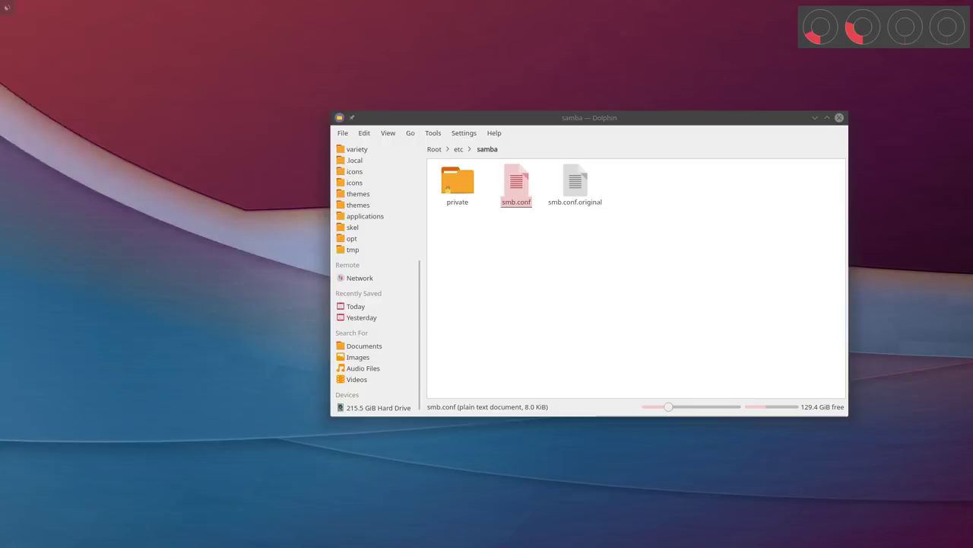
Bring Firefox with the Samba guide back and move it to the upper left
{"action": "key", "text": "alt+Tab"}
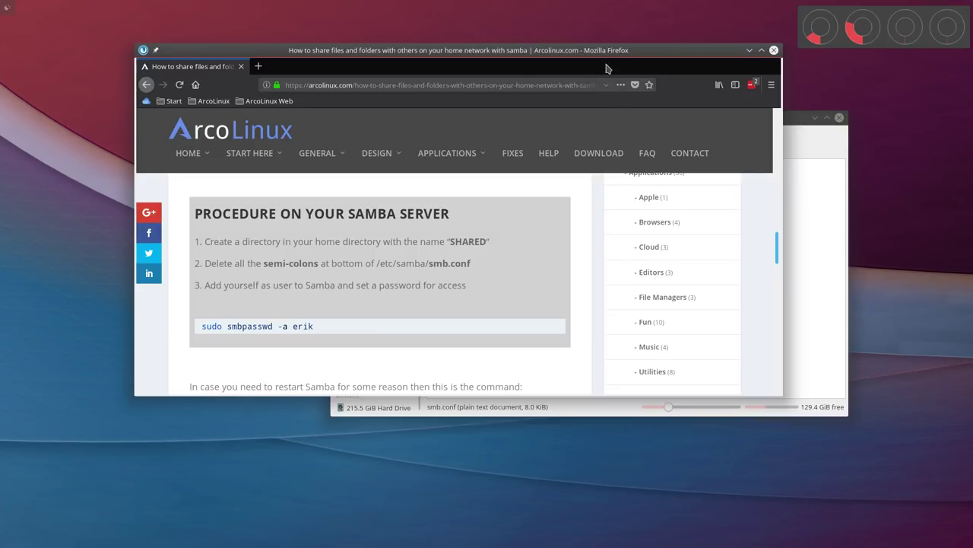
{"action": "left_click_drag", "start_coordinate": [605, 50], "coordinate": [476, 12]}
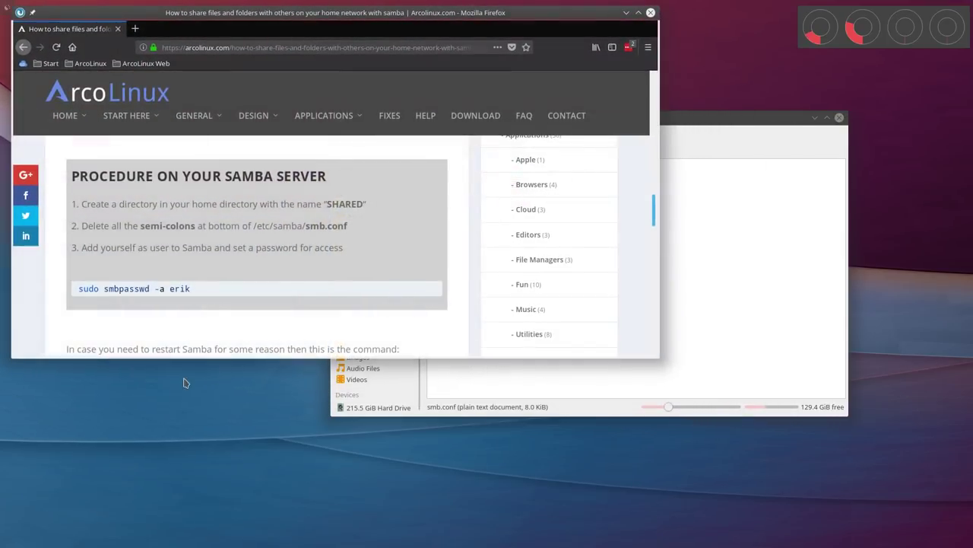
{"action": "right_click", "coordinate": [181, 385]}
{"action": "left_click", "coordinate": [293, 451]}
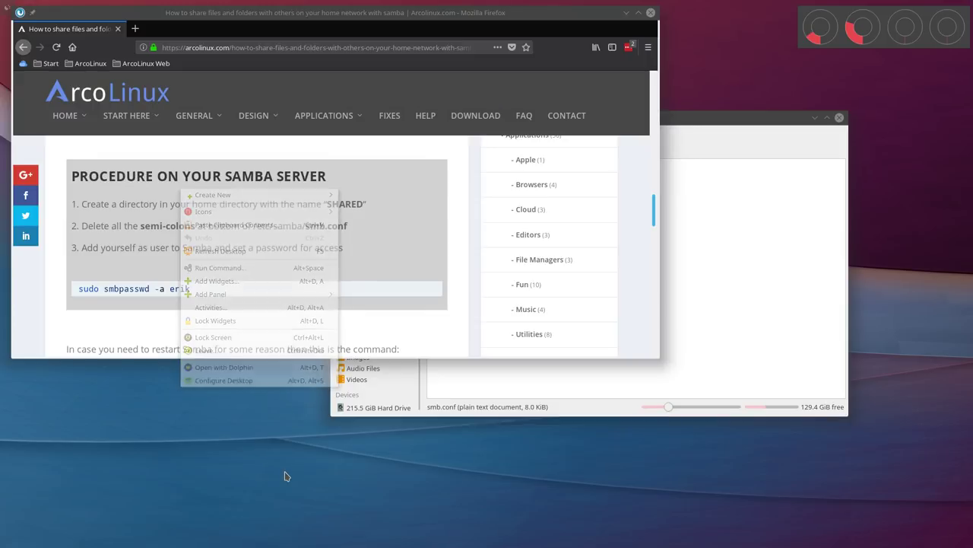
Run sudo smbpasswd -a for the current user, entering the sudo password and new SMB password
{"action": "key", "text": "ctrl+alt+Return"}
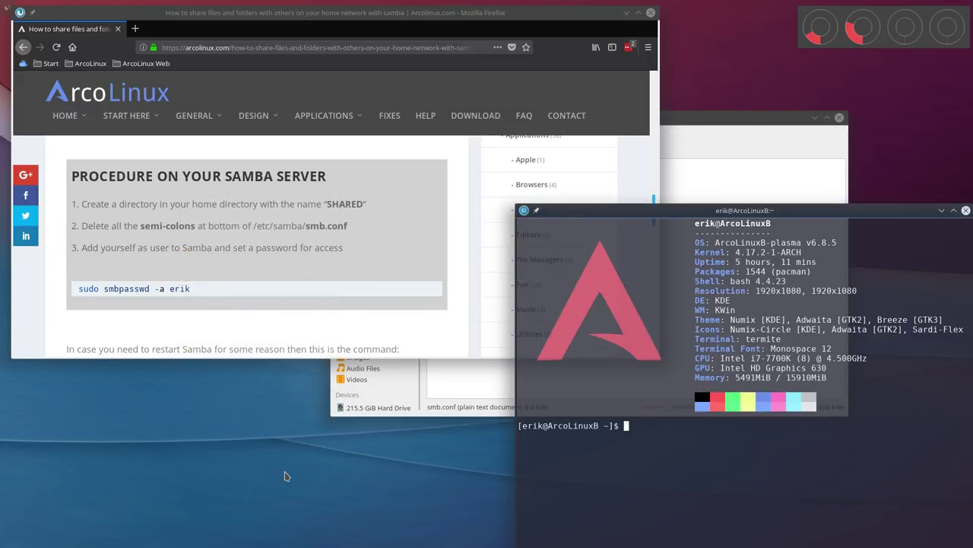
{"action": "left_click_drag", "start_coordinate": [669, 213], "coordinate": [460, 200]}
{"action": "type", "text": "sudo s"}
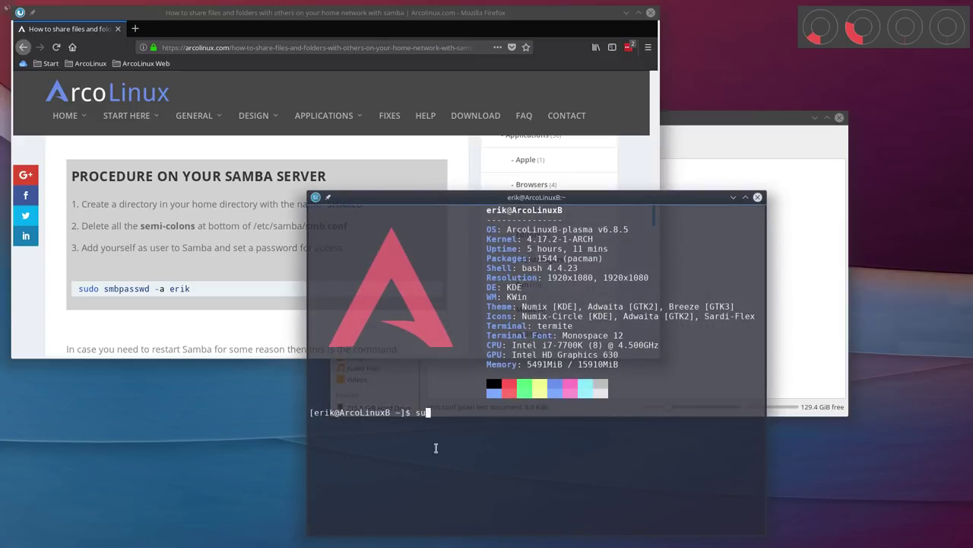
{"action": "type", "text": "mbpasswd -a erik"}
{"action": "key", "text": "Return"}
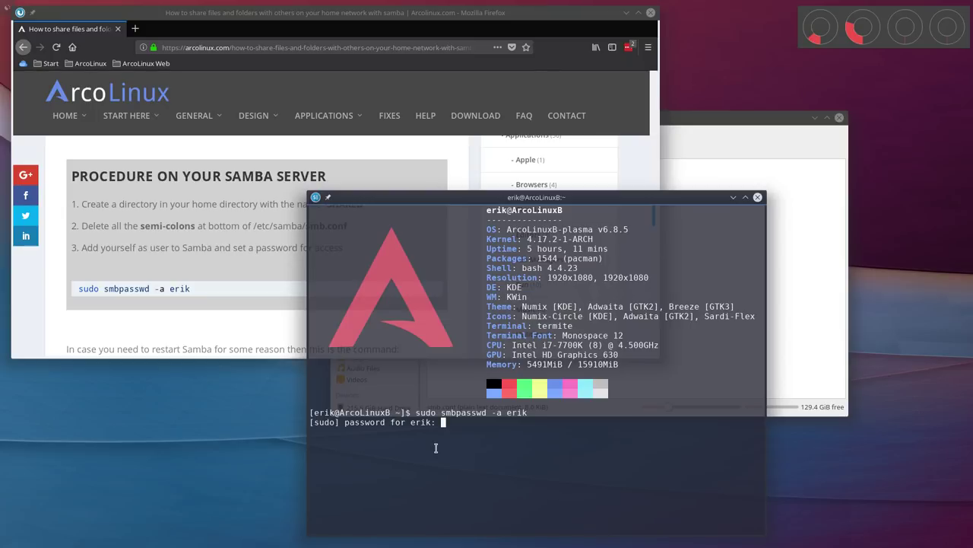
{"action": "key", "text": "Return"}
{"action": "key", "text": "Return"}
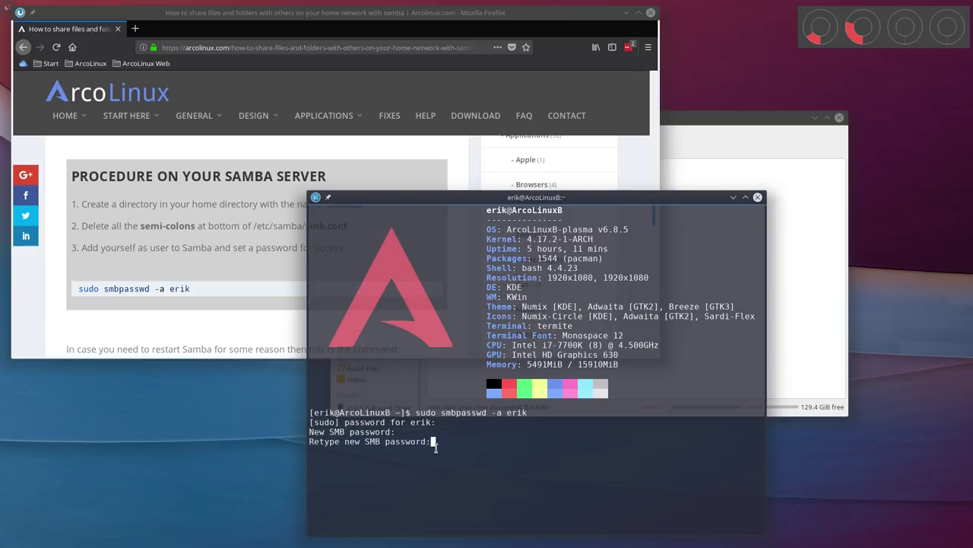
{"action": "key", "text": "Return"}
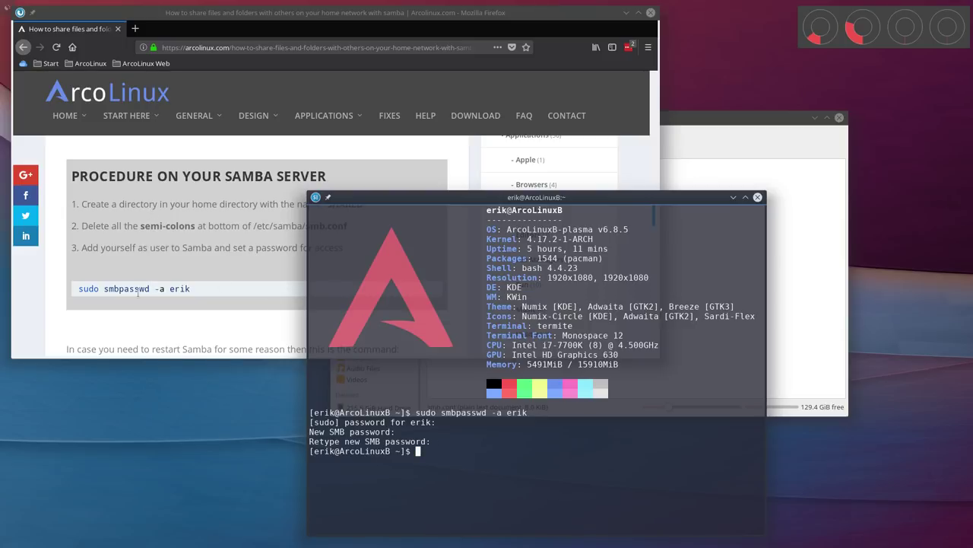
Close the terminal and Dolphin and push Firefox aside to clear the desktop
{"action": "left_click_drag", "start_coordinate": [606, 198], "coordinate": [435, 191]}
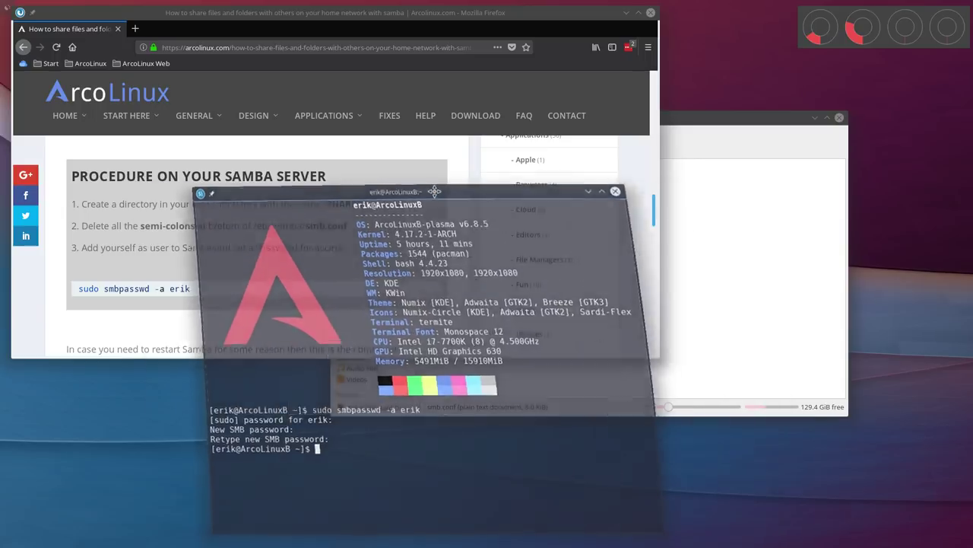
{"action": "key", "text": "ctrl+d"}
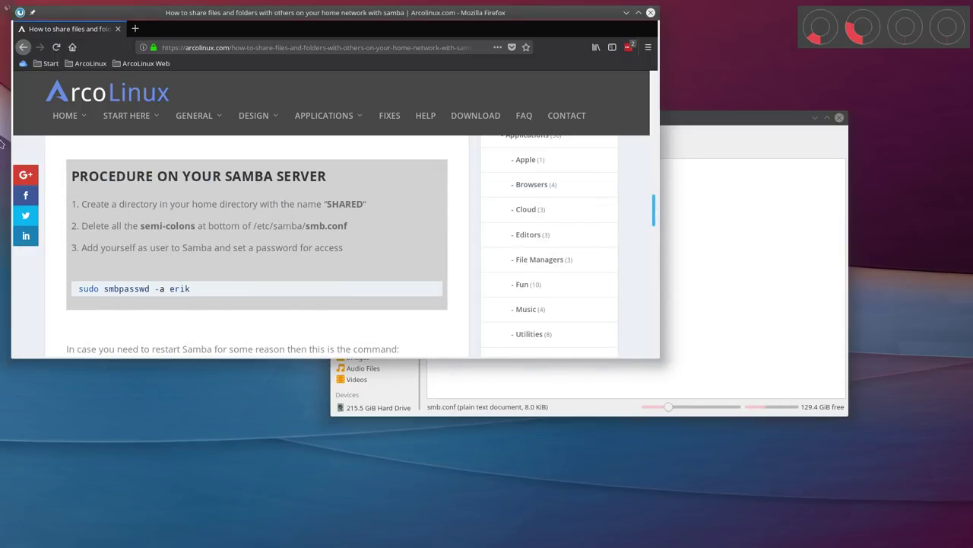
{"action": "left_click_drag", "start_coordinate": [330, 15], "coordinate": [6, 6]}
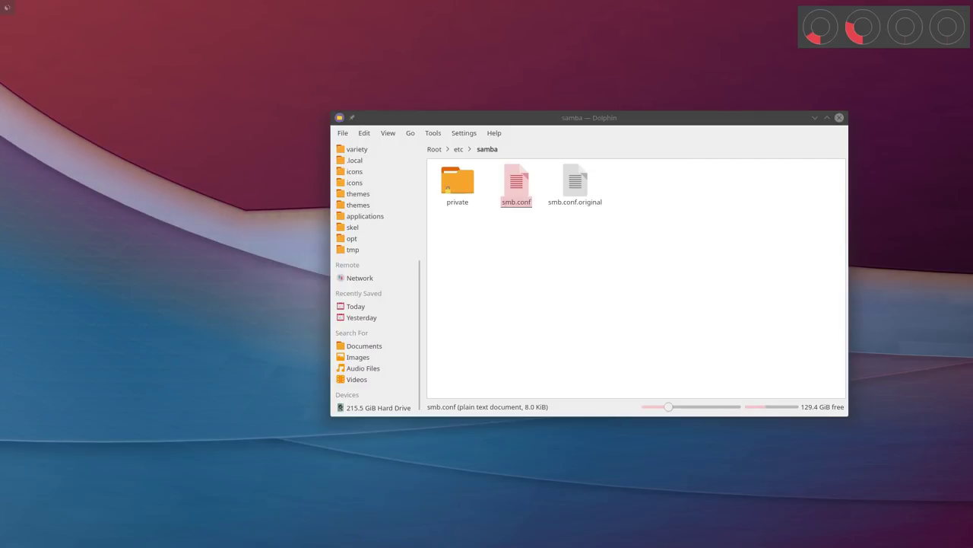
{"action": "left_click", "coordinate": [839, 118]}
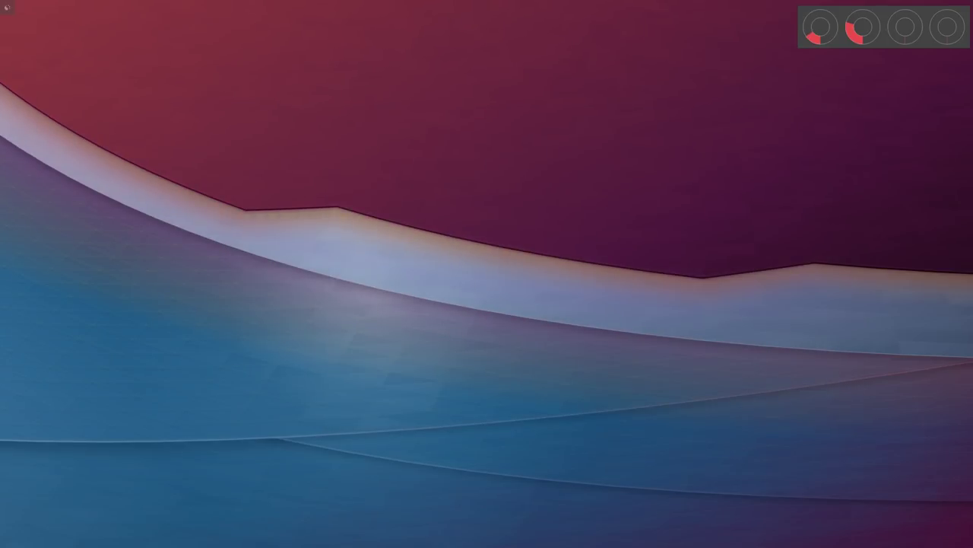
{"action": "mouse_move", "coordinate": [6, 6]}
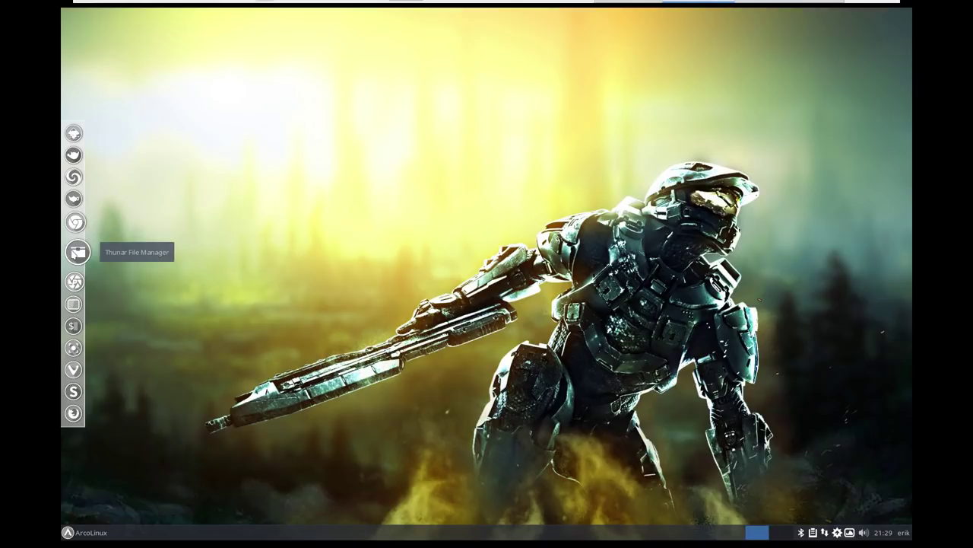
Browse the network in Thunar and look over its six machines, including ARCOLINUXB and ARCOLINUX
{"action": "left_click", "coordinate": [76, 253]}
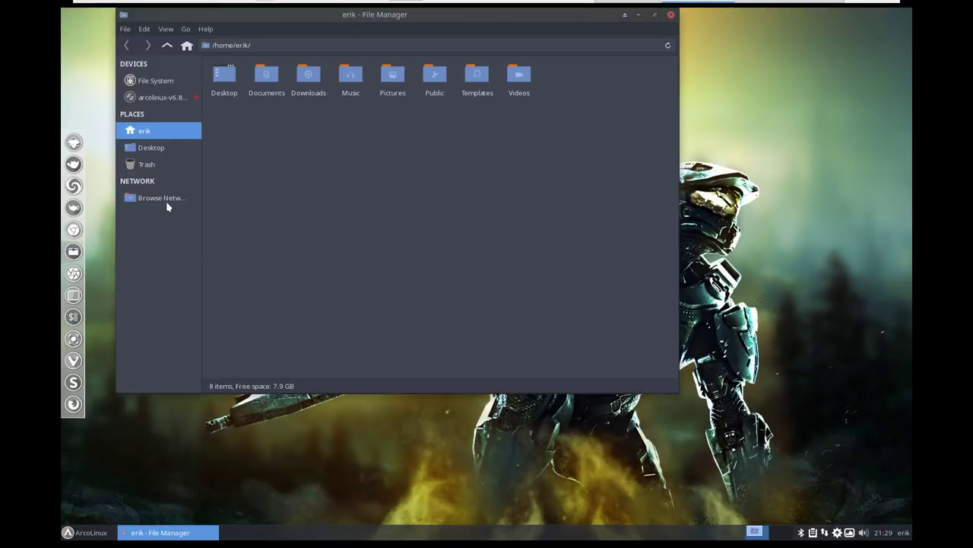
{"action": "left_click", "coordinate": [163, 200]}
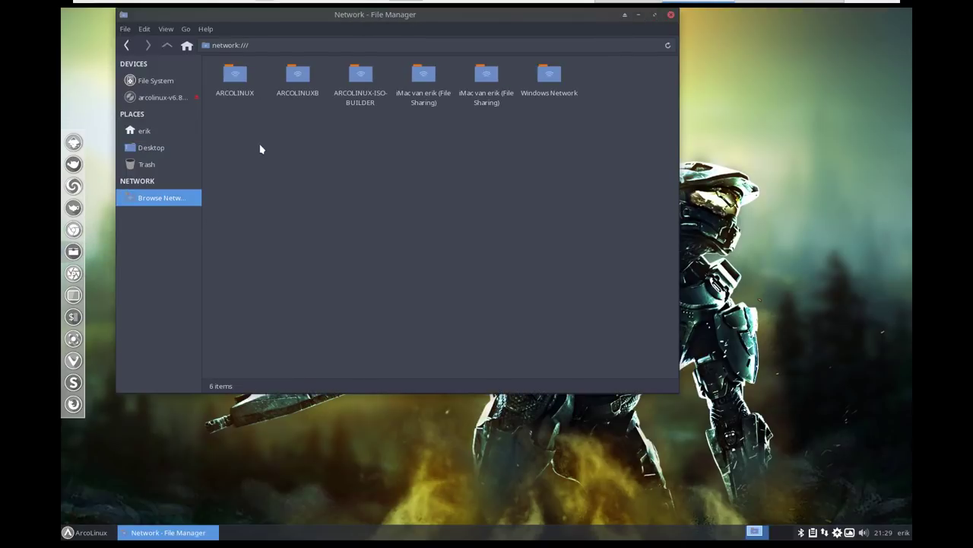
{"action": "left_click_drag", "start_coordinate": [226, 133], "coordinate": [617, 65]}
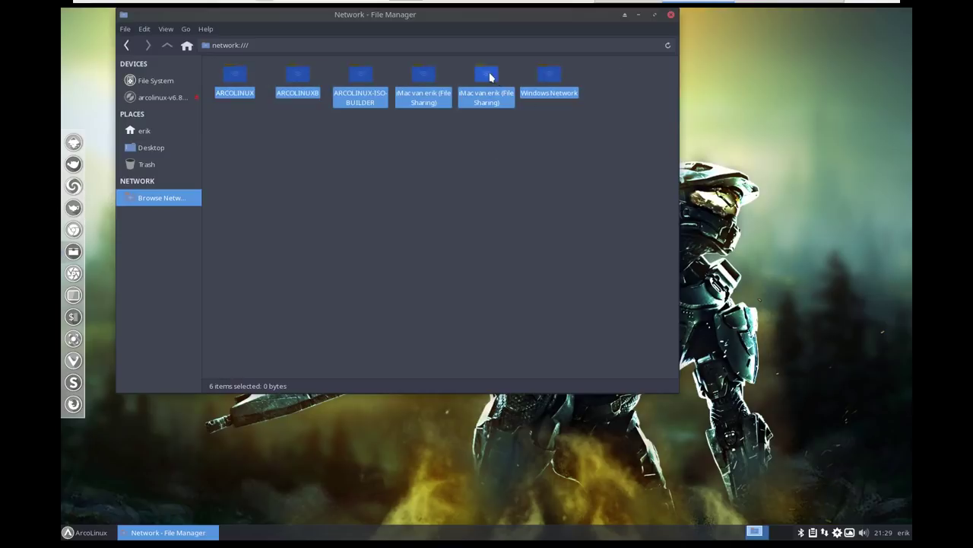
{"action": "left_click", "coordinate": [411, 139]}
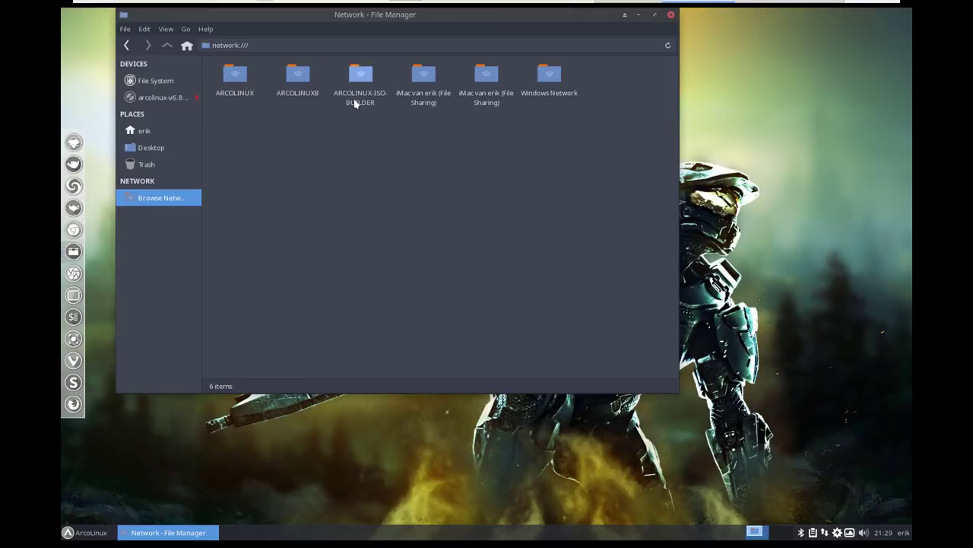
{"action": "left_click", "coordinate": [302, 98]}
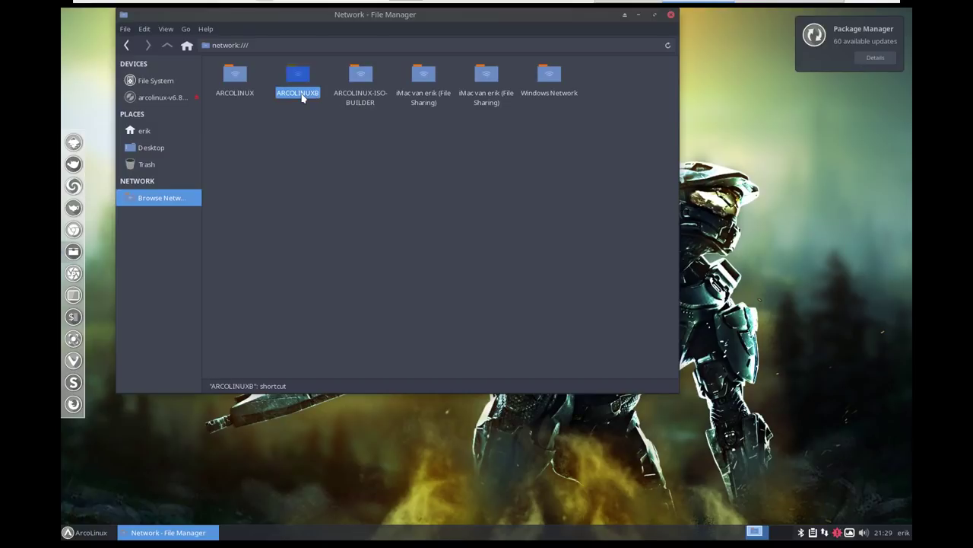
{"action": "left_click", "coordinate": [247, 96]}
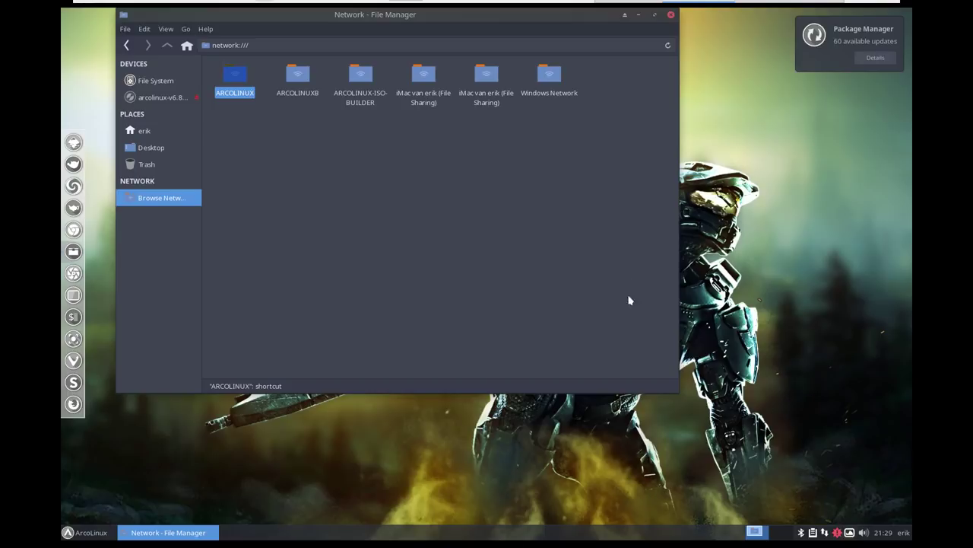
Open a terminal to check the host name ArcoLinux, then open the ARCOLINUX host, which shows no shares
{"action": "left_click", "coordinate": [699, 275]}
{"action": "key", "text": "ctrl+alt+t"}
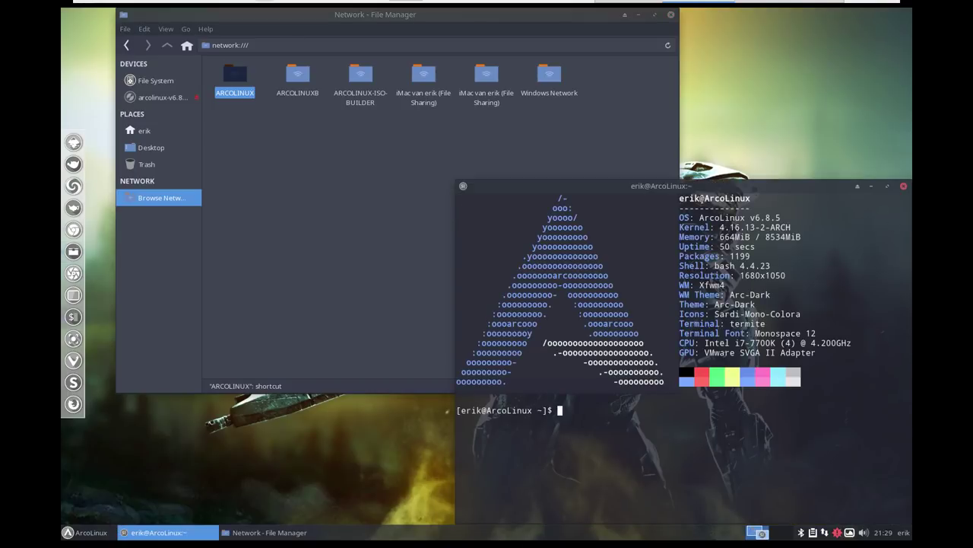
{"action": "left_click_drag", "start_coordinate": [703, 198], "coordinate": [751, 197]}
{"action": "double_click", "coordinate": [233, 84]}
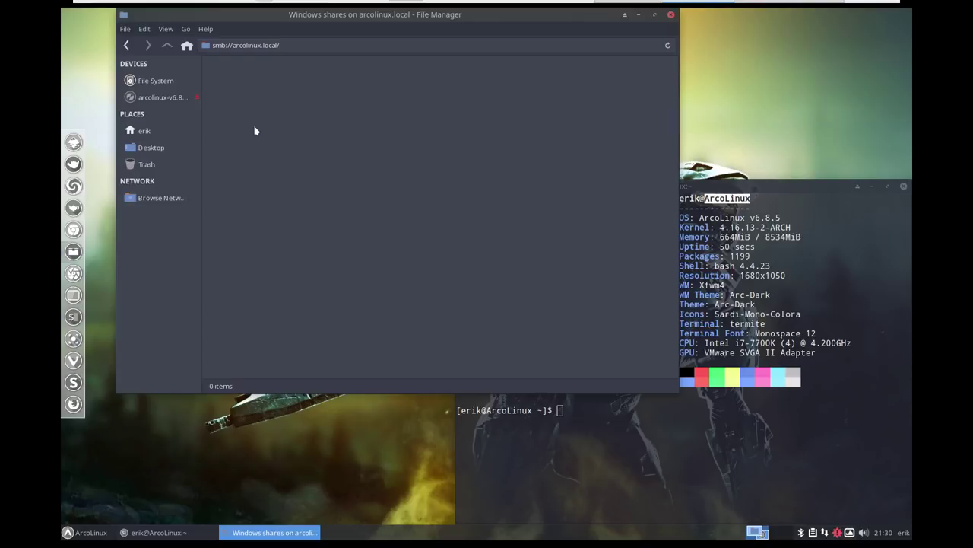
Go back to network:/// and open ARCOLINUXB, selecting its single SHARED share
{"action": "left_click", "coordinate": [126, 47]}
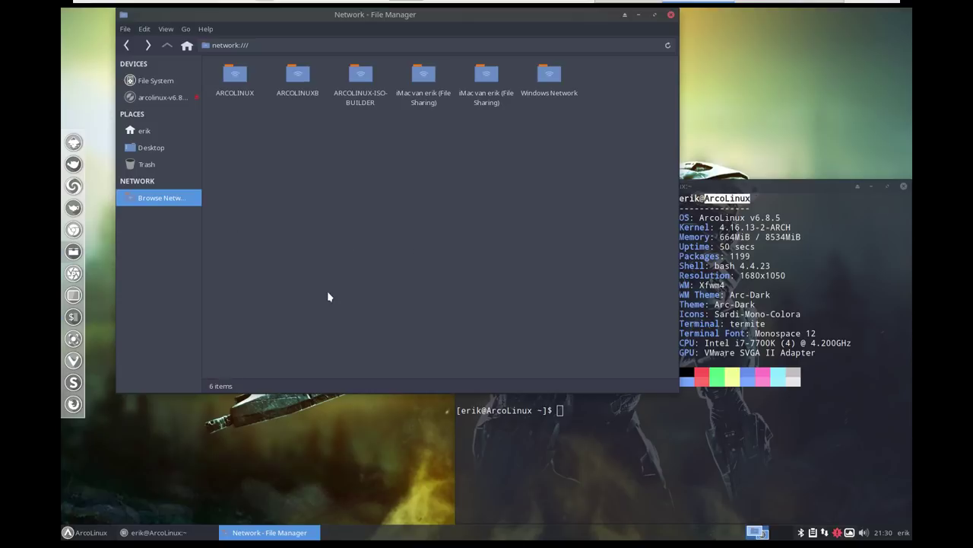
{"action": "left_click", "coordinate": [299, 77]}
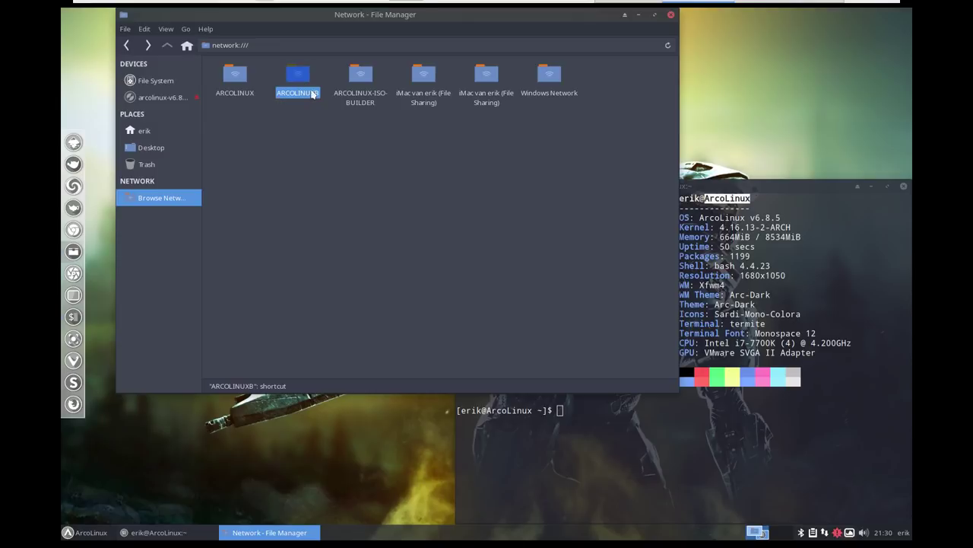
{"action": "double_click", "coordinate": [303, 77]}
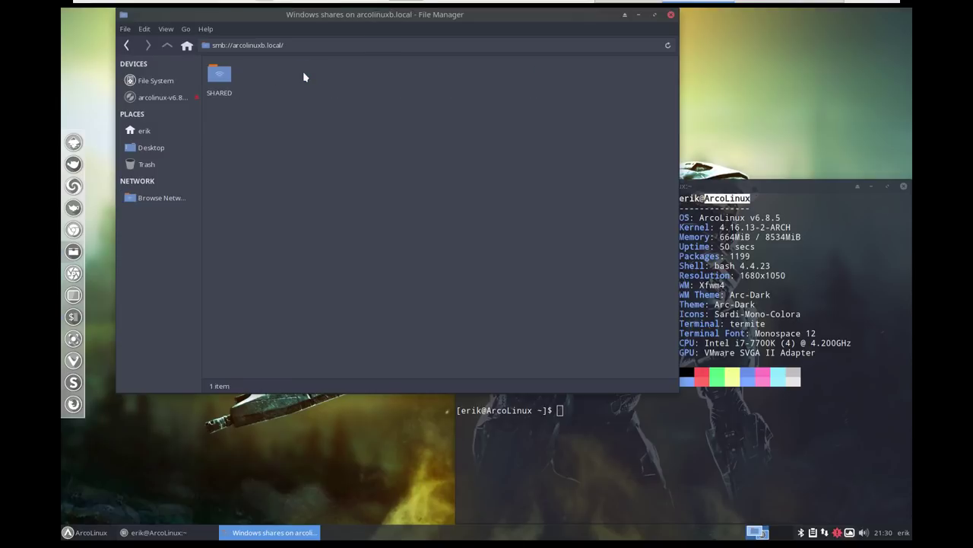
{"action": "left_click", "coordinate": [230, 83]}
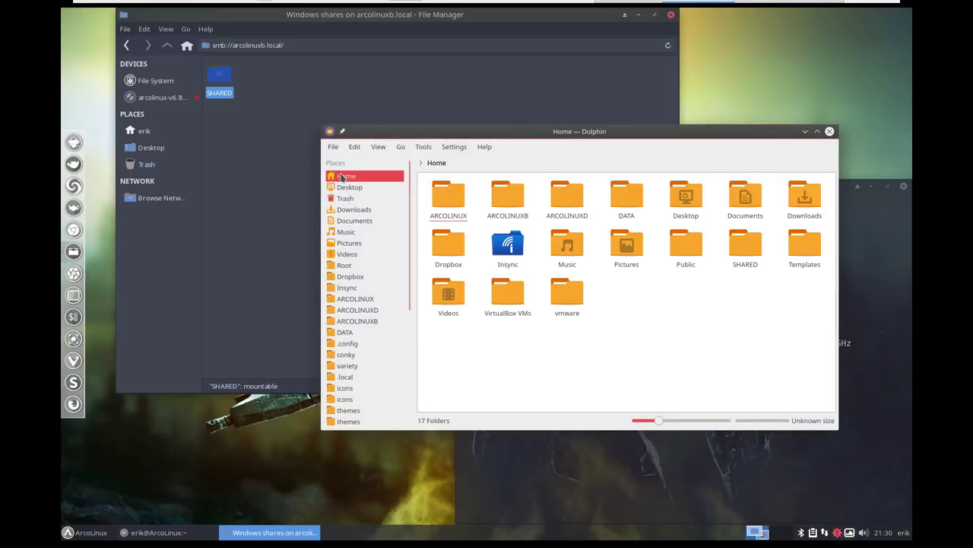
Open the local SHARED folder in Dolphin and move that window out of view
{"action": "left_click", "coordinate": [744, 245]}
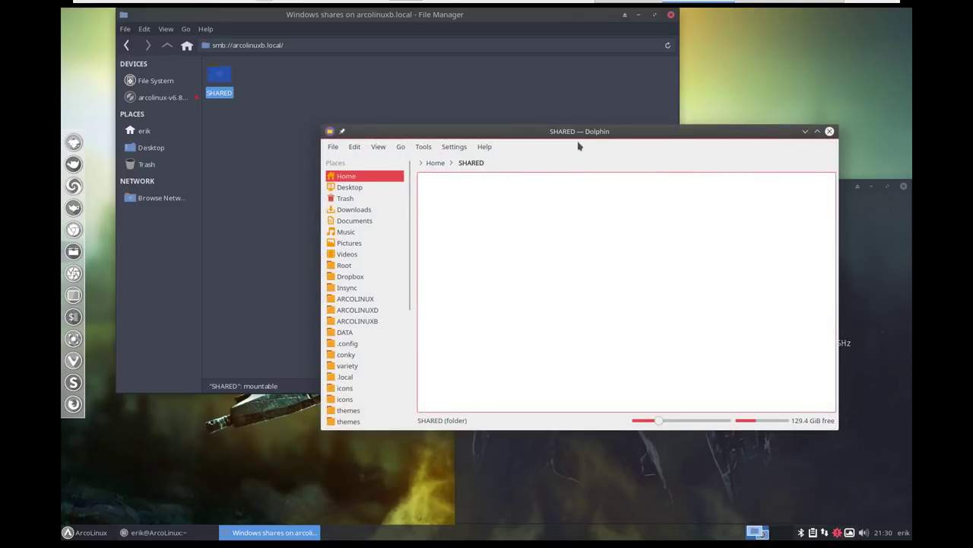
{"action": "left_click_drag", "start_coordinate": [581, 133], "coordinate": [526, 122]}
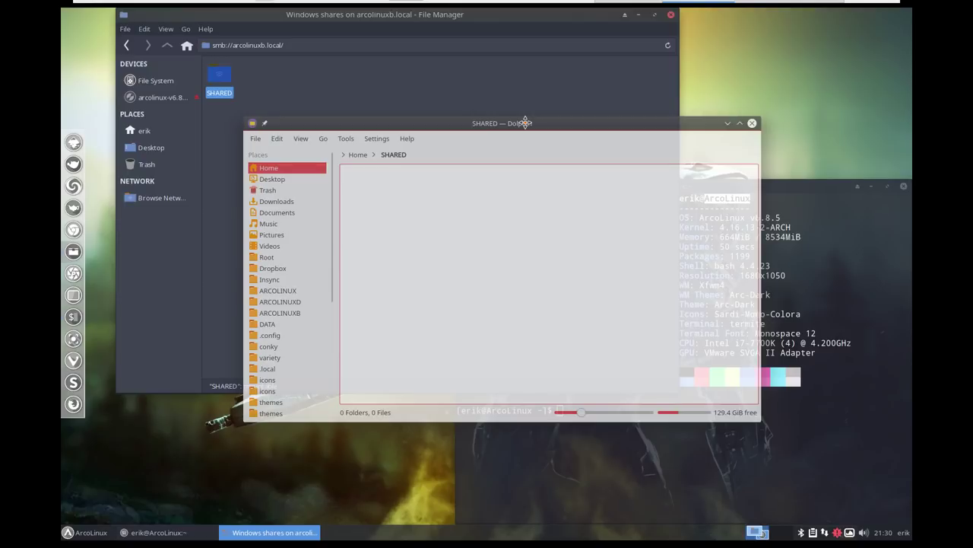
{"action": "left_click_drag", "start_coordinate": [526, 122], "coordinate": [62, 135]}
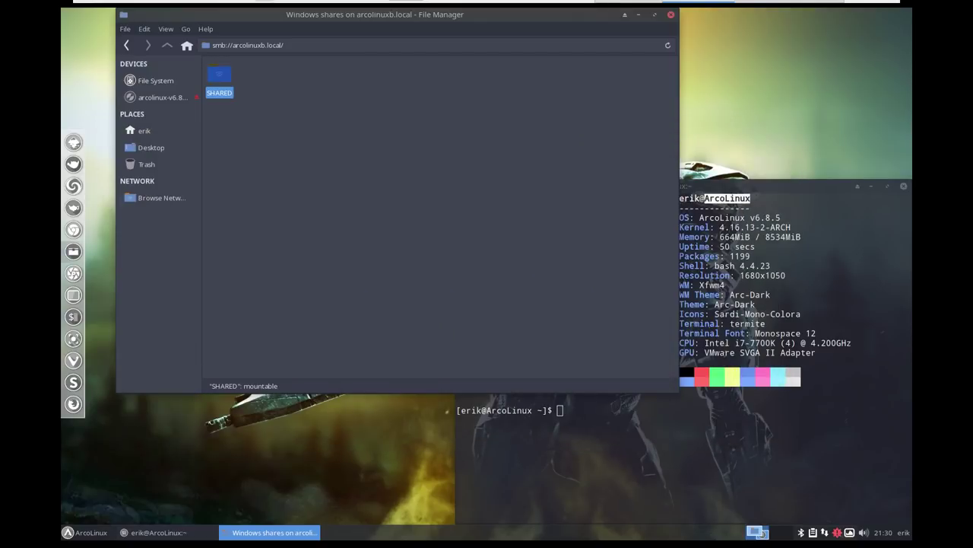
Connect to SHARED on ARCOLINUXB as a registered user with the account password after anonymous access is denied
{"action": "double_click", "coordinate": [221, 76]}
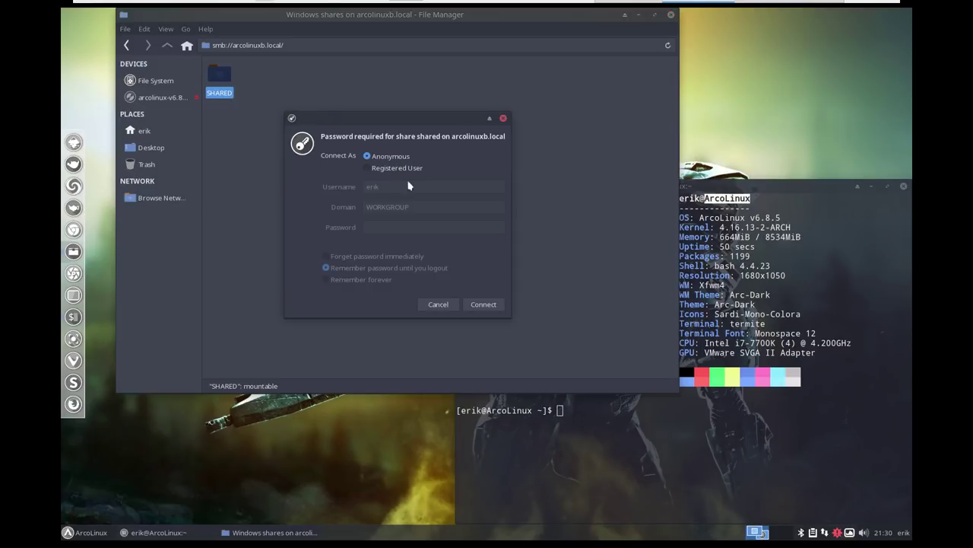
{"action": "left_click", "coordinate": [472, 305]}
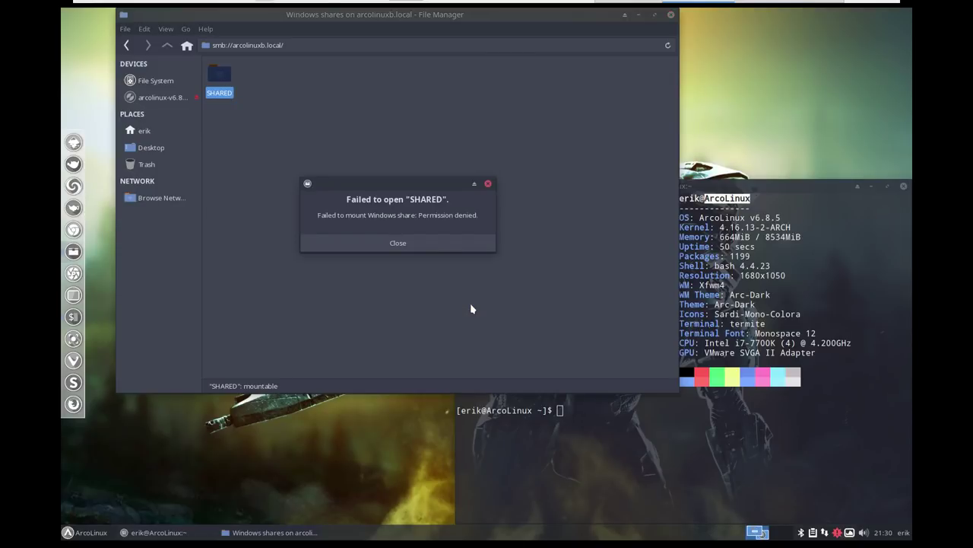
{"action": "left_click", "coordinate": [402, 248]}
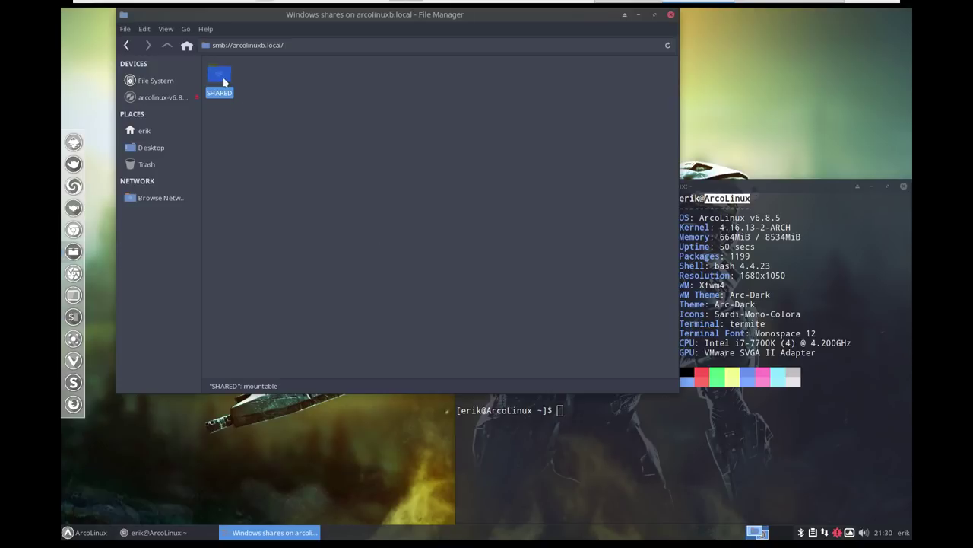
{"action": "double_click", "coordinate": [224, 81]}
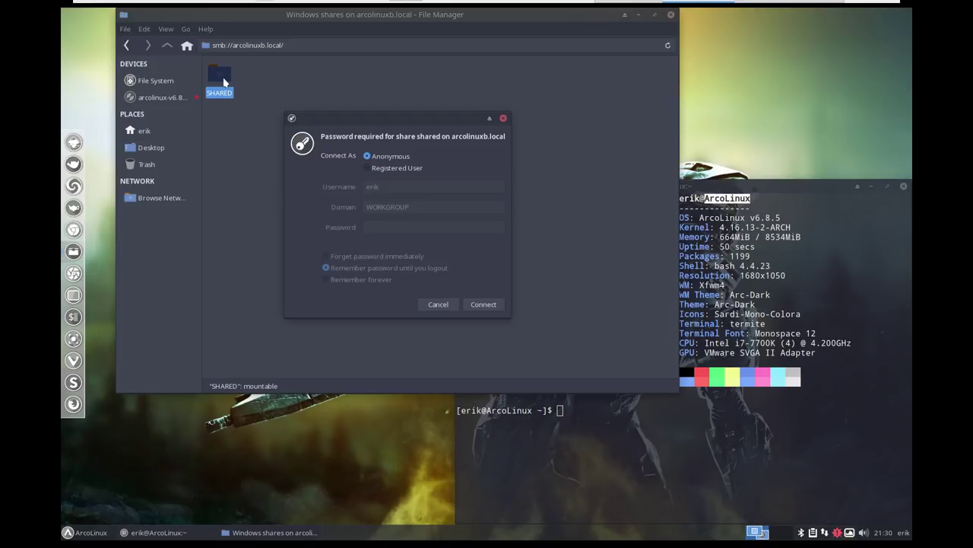
{"action": "left_click", "coordinate": [368, 168]}
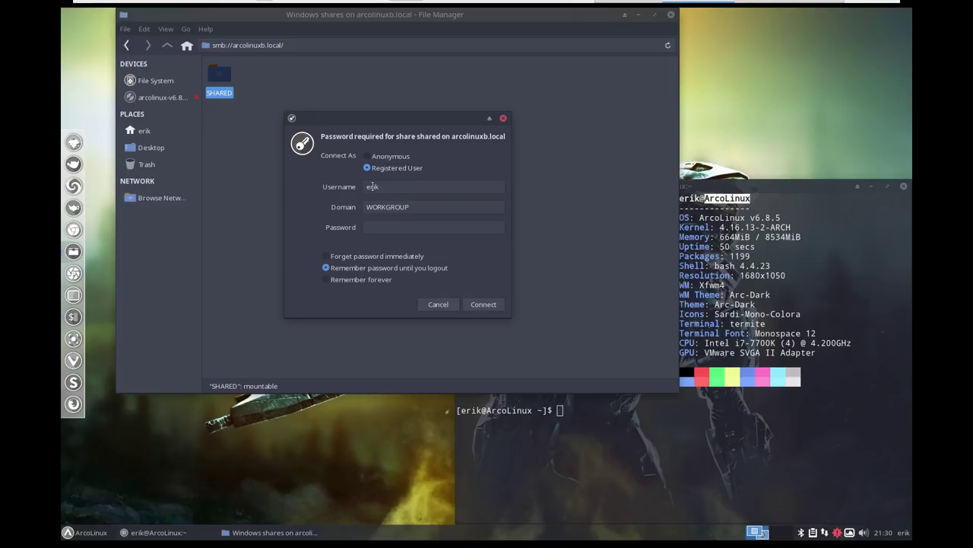
{"action": "left_click", "coordinate": [370, 228]}
{"action": "type", "text": "test"}
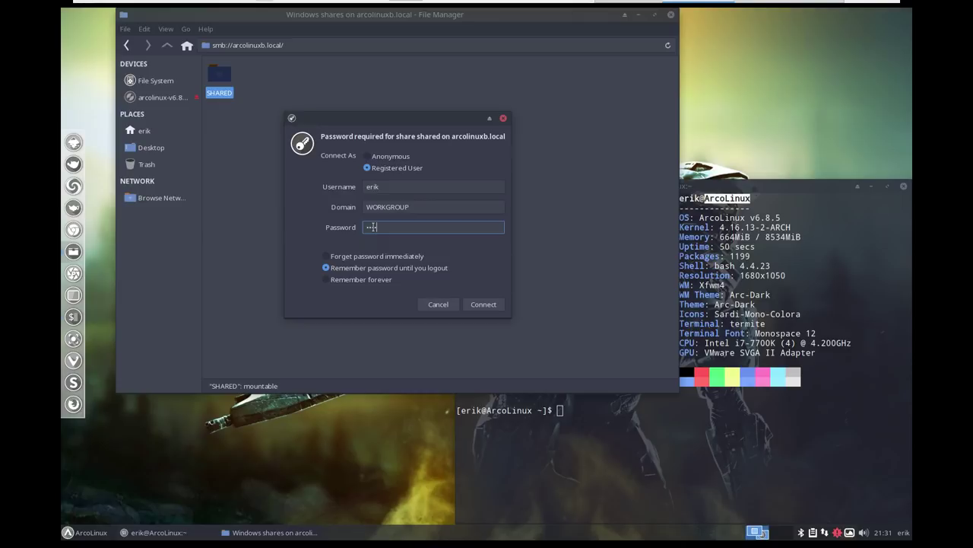
{"action": "left_click", "coordinate": [483, 304]}
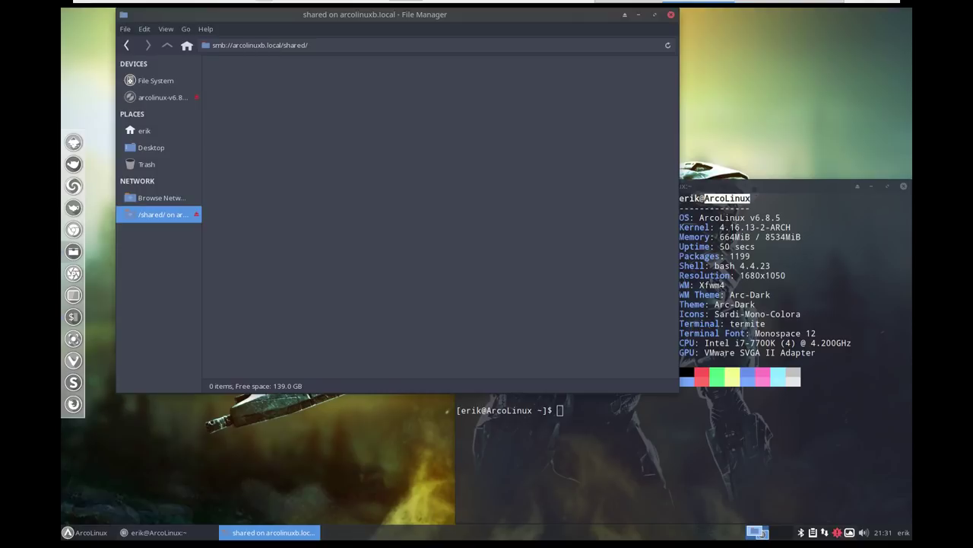
Create a Music folder in the local SHARED folder with Dolphin, then close Dolphin
{"action": "right_click", "coordinate": [283, 204]}
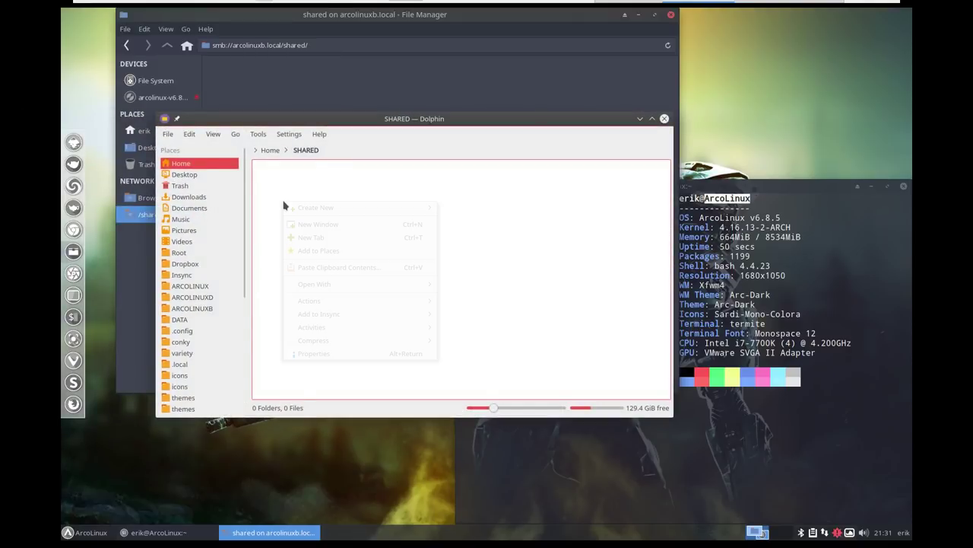
{"action": "mouse_move", "coordinate": [320, 207]}
{"action": "left_click", "coordinate": [453, 207]}
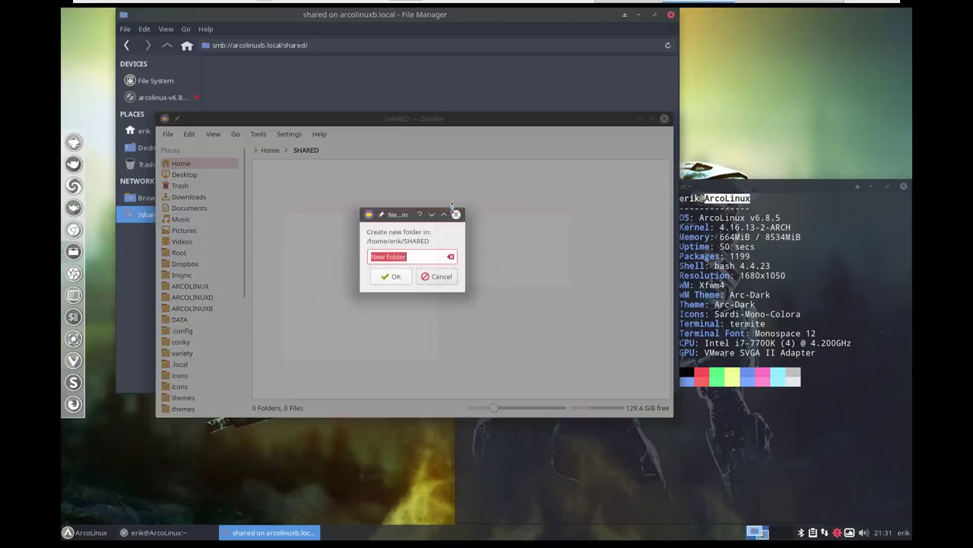
{"action": "type", "text": "Mus"}
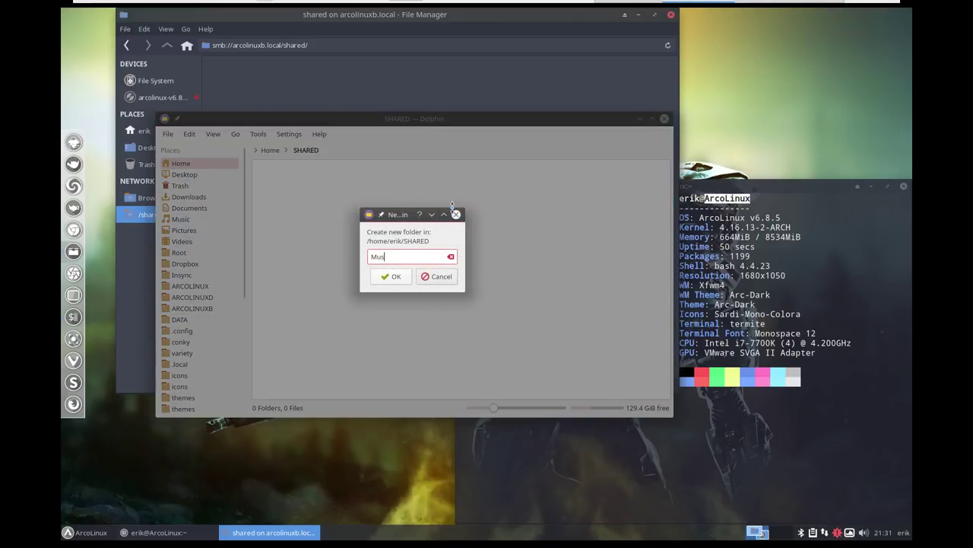
{"action": "type", "text": "ic"}
{"action": "key", "text": "Return"}
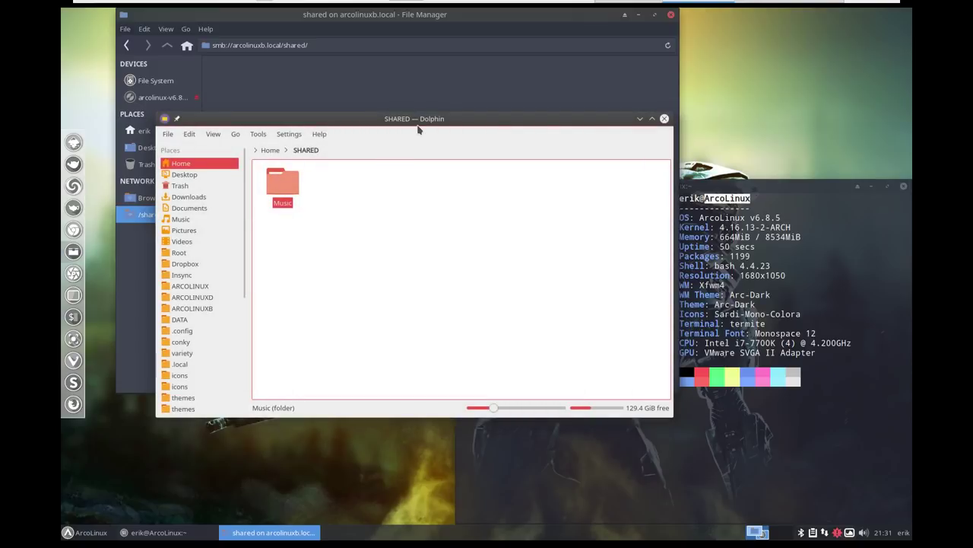
{"action": "key", "text": "ctrl+q"}
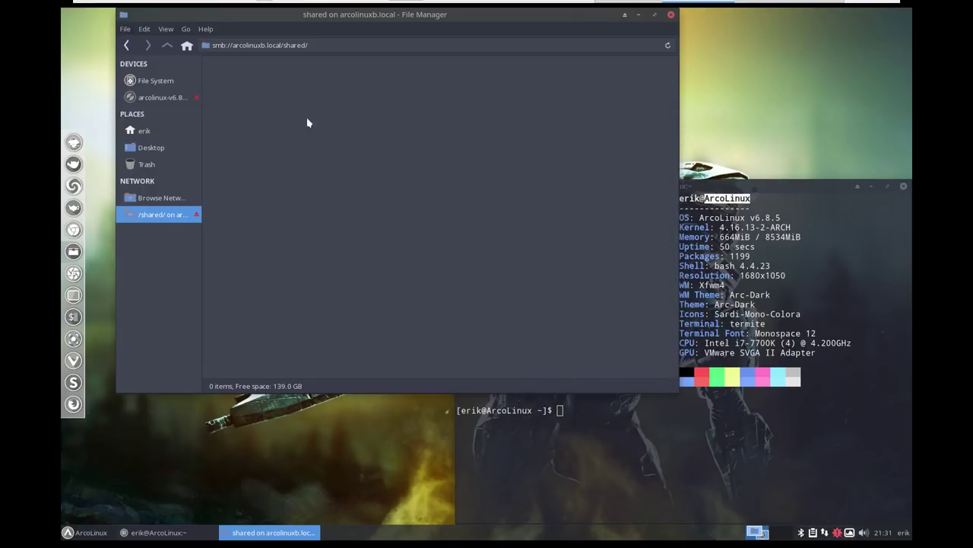
Reload the Thunar share view, open Music, and return to smb://arcolinuxb.local/shared/
{"action": "left_click", "coordinate": [668, 45]}
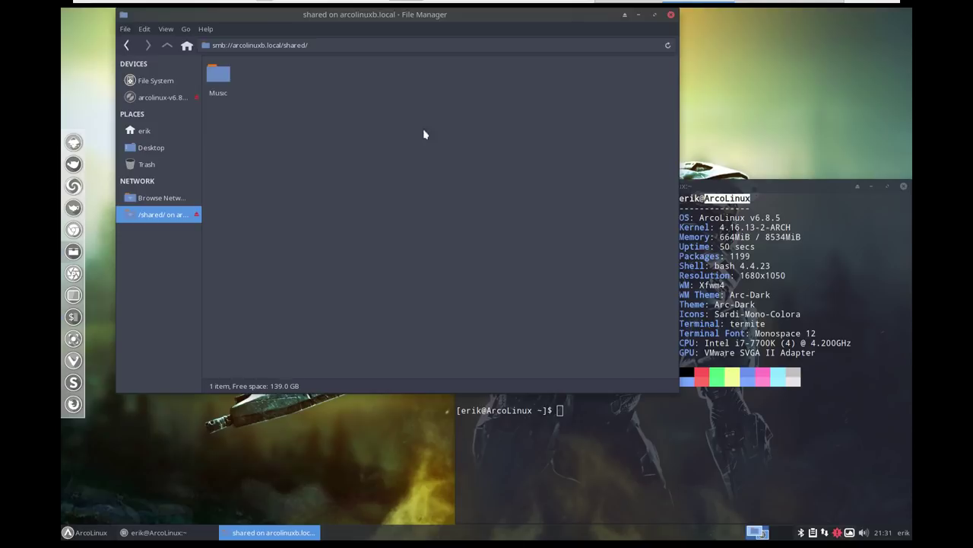
{"action": "double_click", "coordinate": [218, 75]}
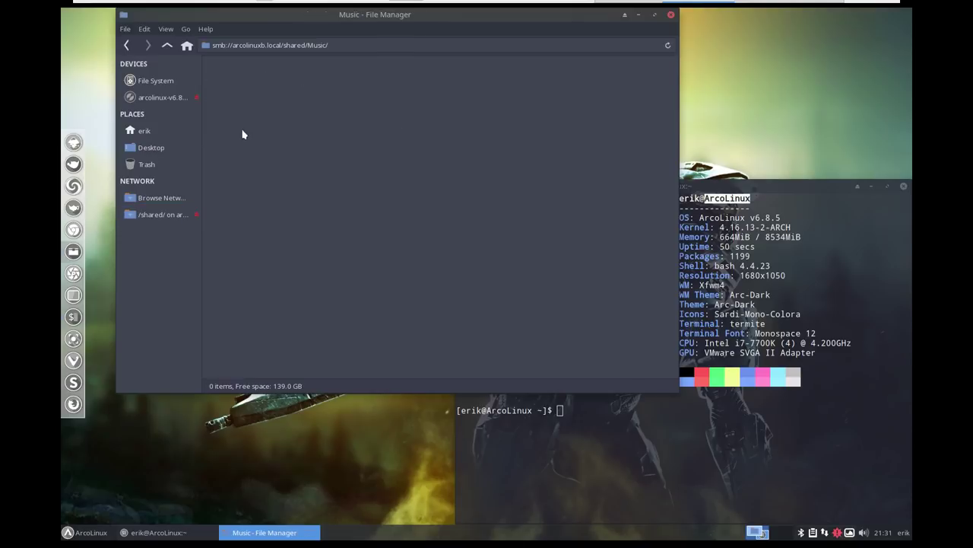
{"action": "left_click", "coordinate": [126, 45]}
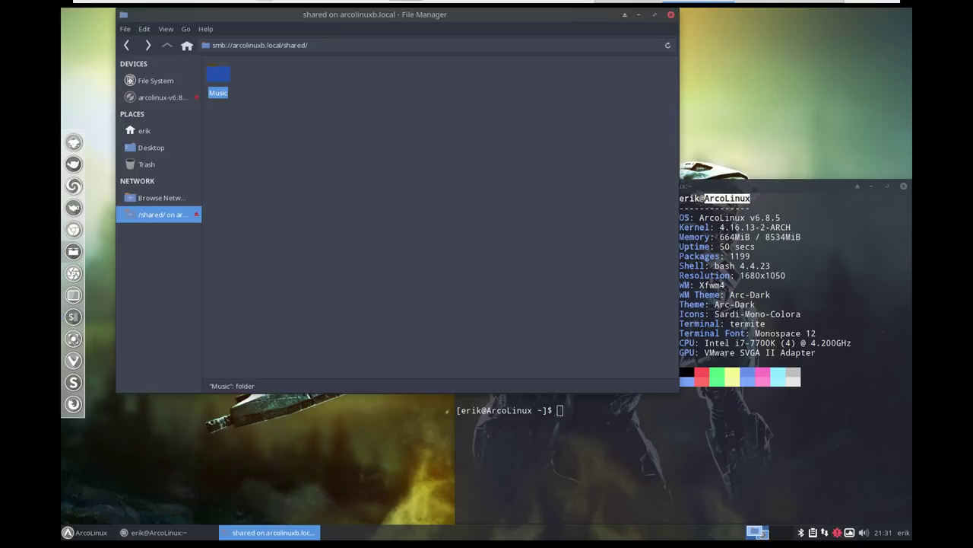
Create a VIDEOS folder in SHARED with Dolphin, close it, and reload Thunar to show VIDEOS beside Music
{"action": "right_click", "coordinate": [367, 169]}
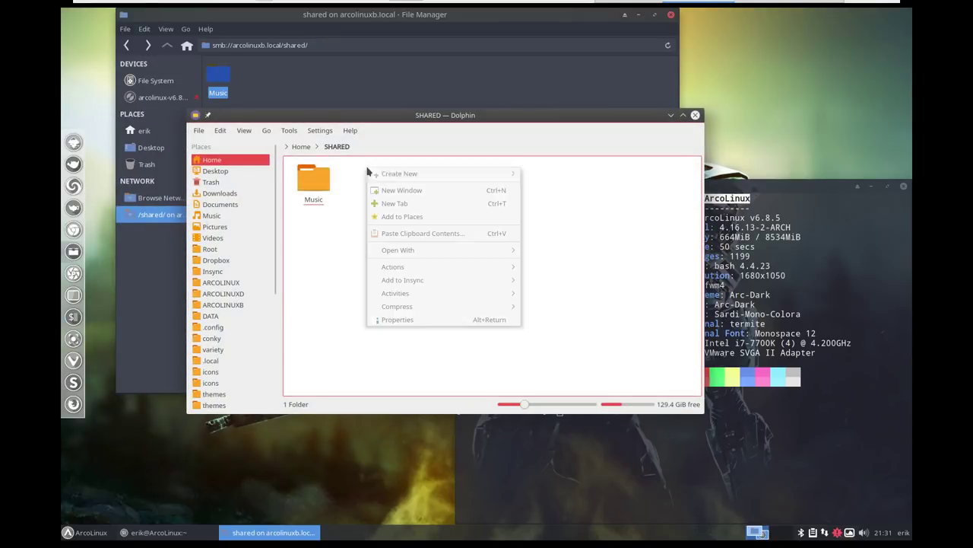
{"action": "mouse_move", "coordinate": [400, 182]}
{"action": "left_click", "coordinate": [546, 173]}
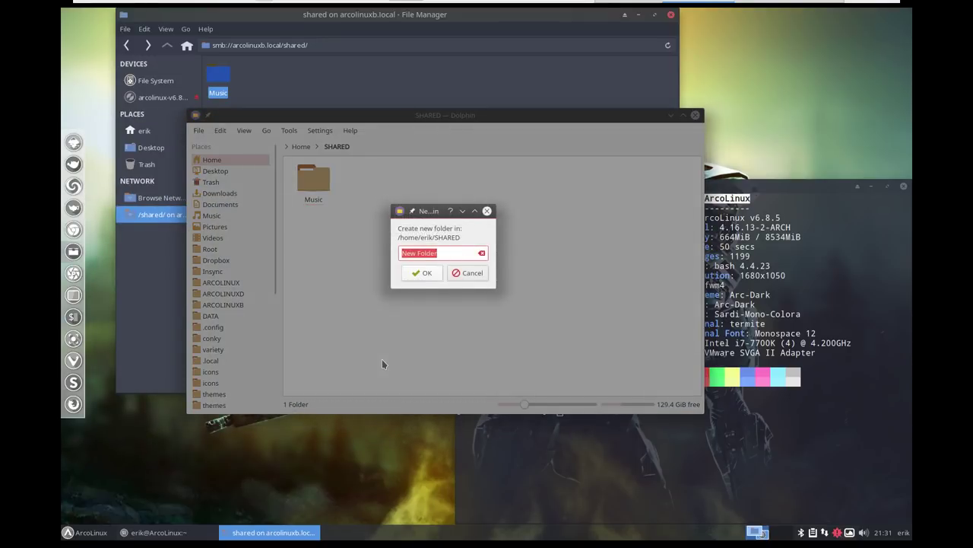
{"action": "type", "text": "VIDEOS"}
{"action": "key", "text": "Return"}
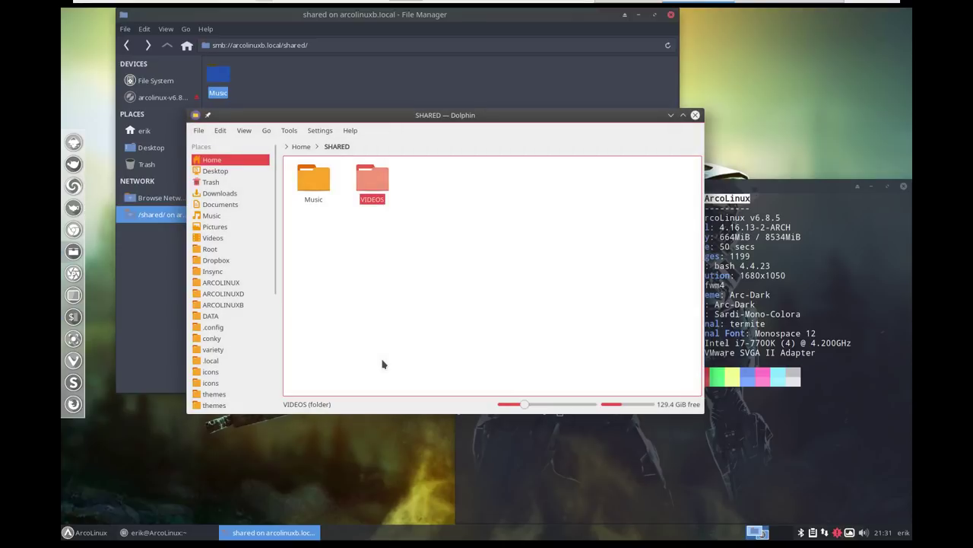
{"action": "left_click", "coordinate": [695, 115]}
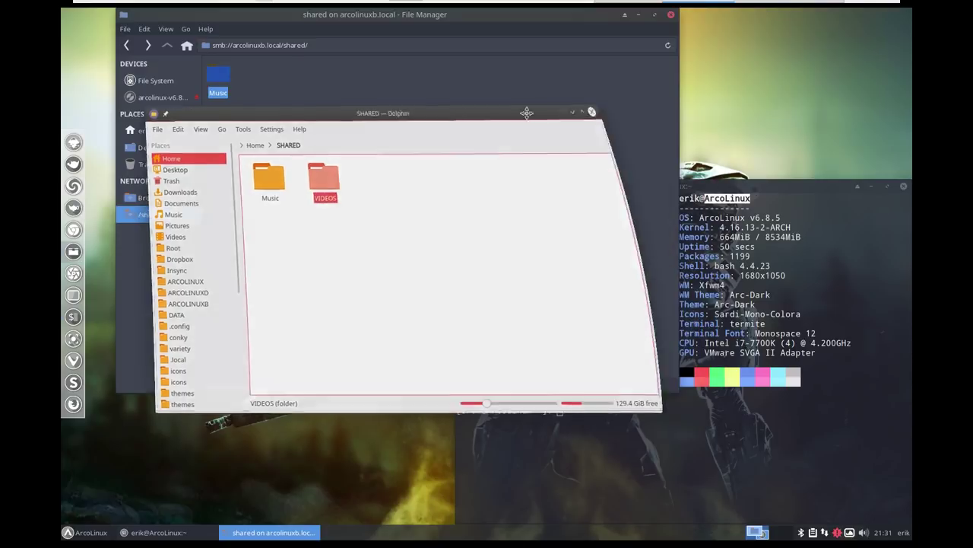
{"action": "left_click", "coordinate": [668, 45]}
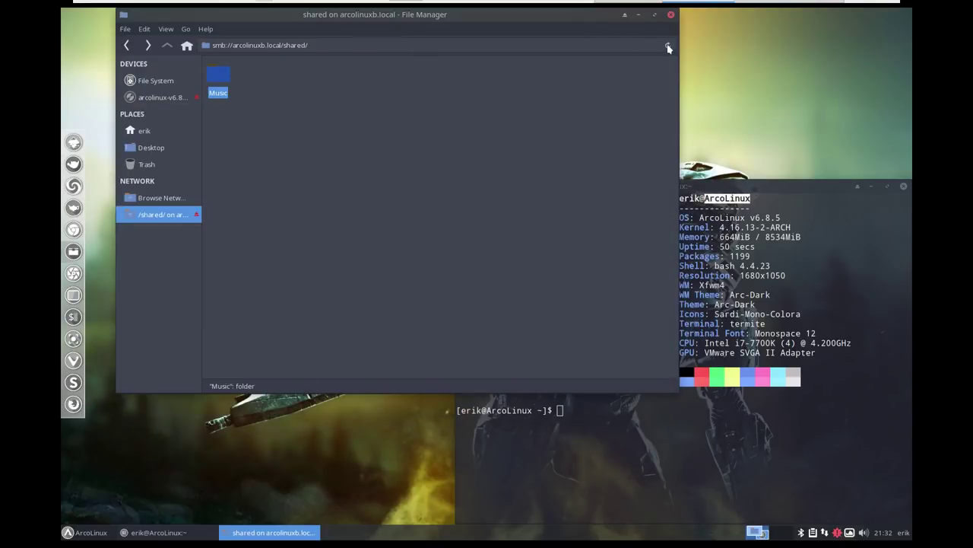
{"action": "left_click", "coordinate": [320, 97]}
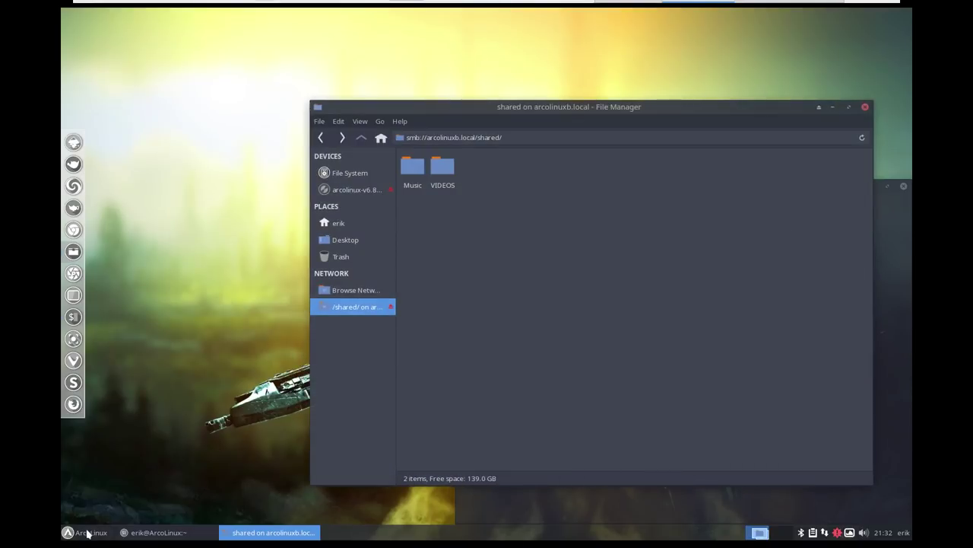
Create a PHOTOS folder on the mounted arcolinuxb.local share from Thunar, moving the host Dolphin window aside
{"action": "left_click", "coordinate": [87, 533]}
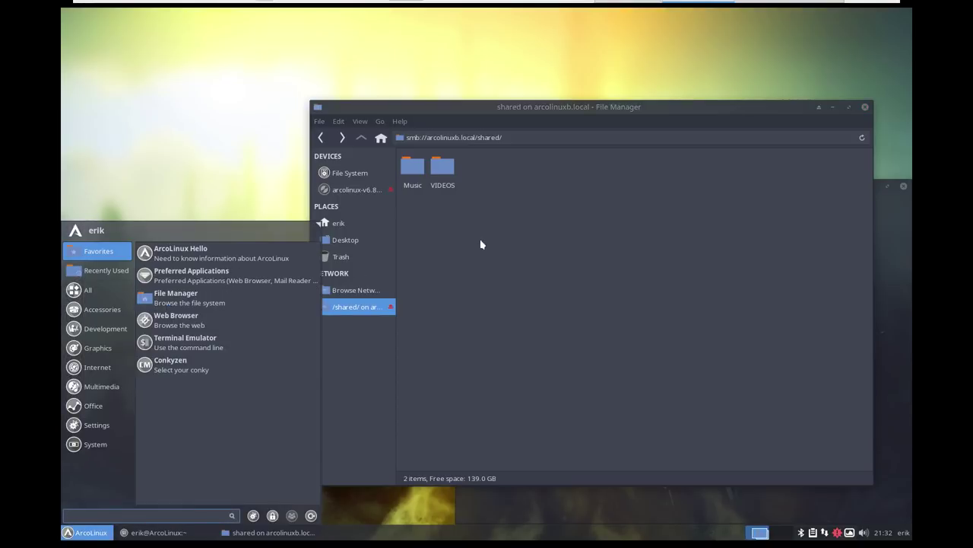
{"action": "left_click", "coordinate": [491, 167]}
{"action": "left_click_drag", "start_coordinate": [530, 115], "coordinate": [360, 73]}
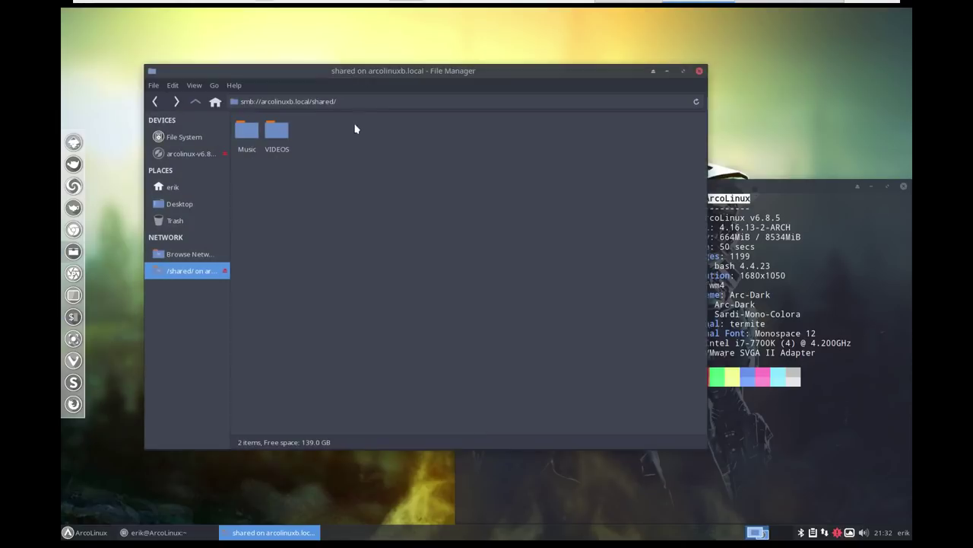
{"action": "right_click", "coordinate": [346, 132]}
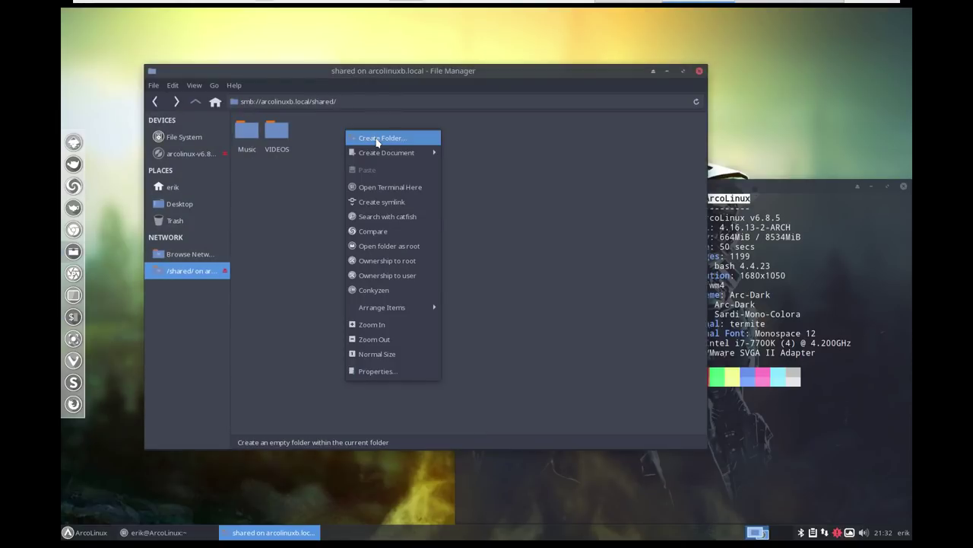
{"action": "left_click", "coordinate": [377, 139]}
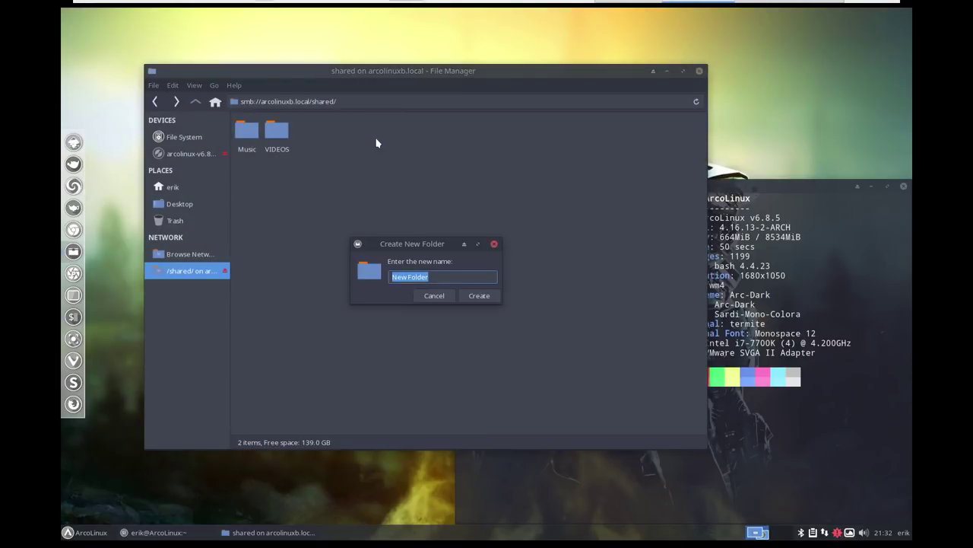
{"action": "type", "text": "PHOTS"}
{"action": "key", "text": "BackSpace"}
{"action": "type", "text": "OS"}
{"action": "key", "text": "Return"}
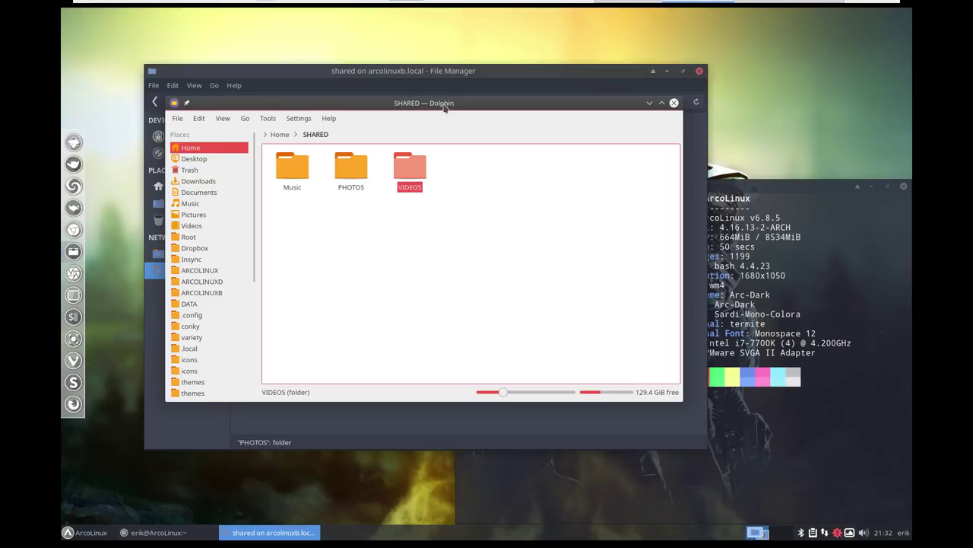
{"action": "left_click_drag", "start_coordinate": [449, 108], "coordinate": [0, 90]}
{"action": "left_click", "coordinate": [314, 192]}
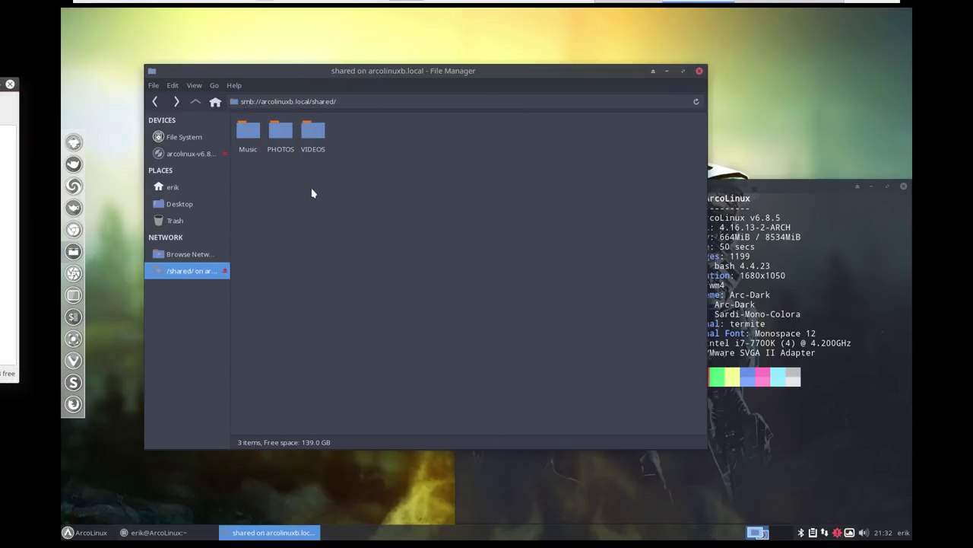
Copy the home Pictures folder and paste it into the shared PHOTOS folder
{"action": "left_click", "coordinate": [173, 187]}
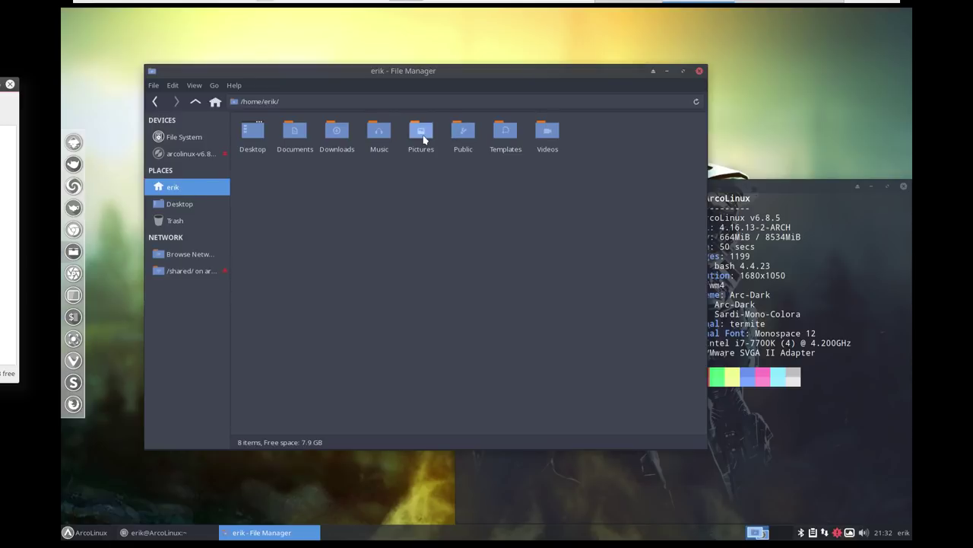
{"action": "left_click", "coordinate": [422, 137]}
{"action": "right_click", "coordinate": [423, 138]}
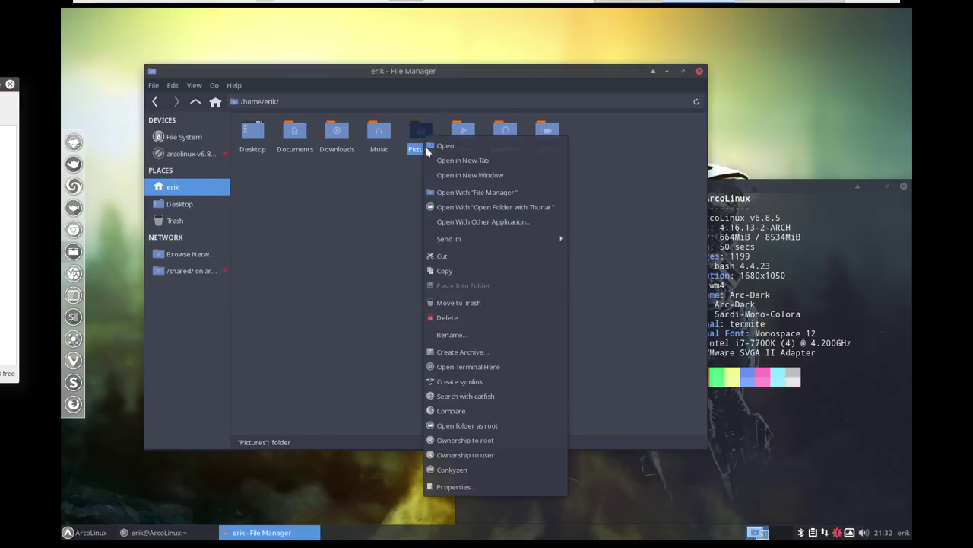
{"action": "left_click", "coordinate": [444, 271]}
{"action": "left_click", "coordinate": [155, 101]}
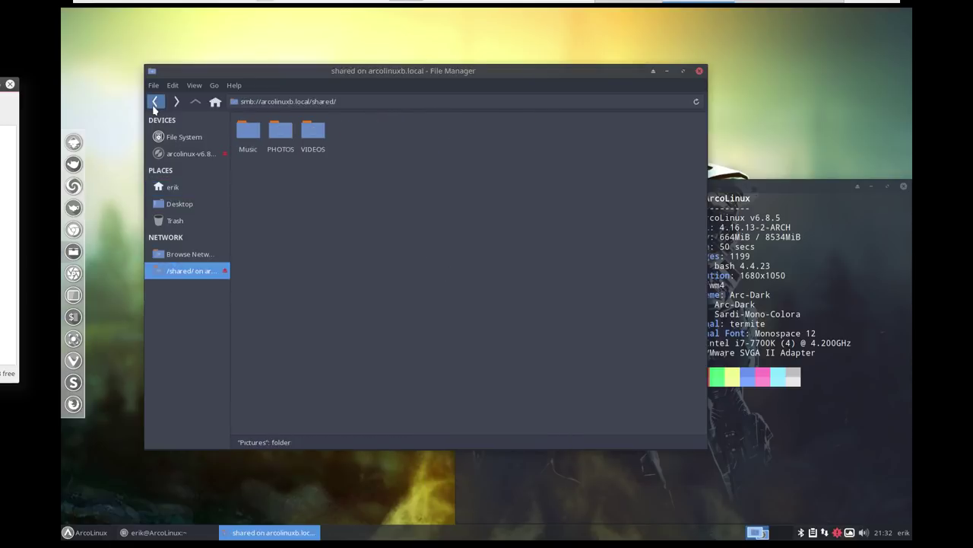
{"action": "double_click", "coordinate": [279, 135]}
{"action": "right_click", "coordinate": [292, 159]}
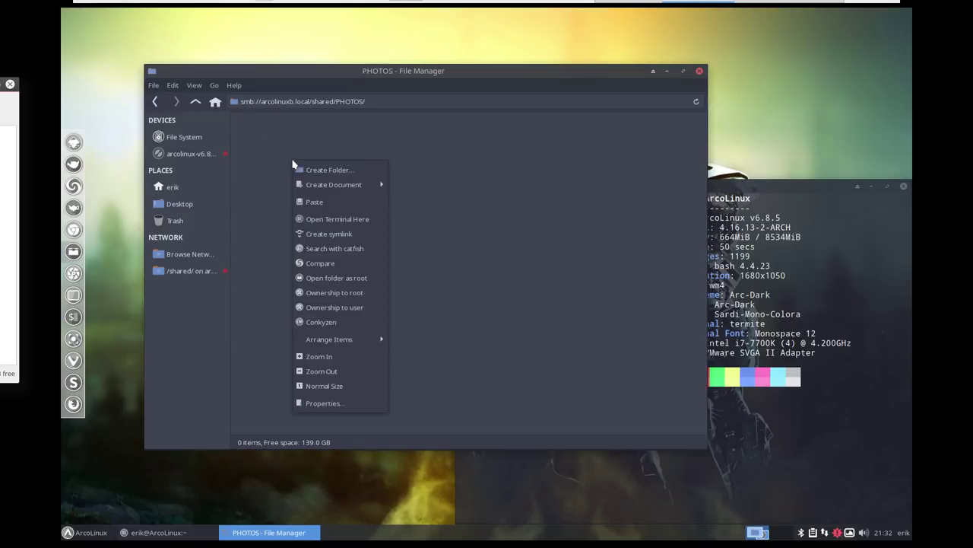
{"action": "left_click", "coordinate": [319, 200]}
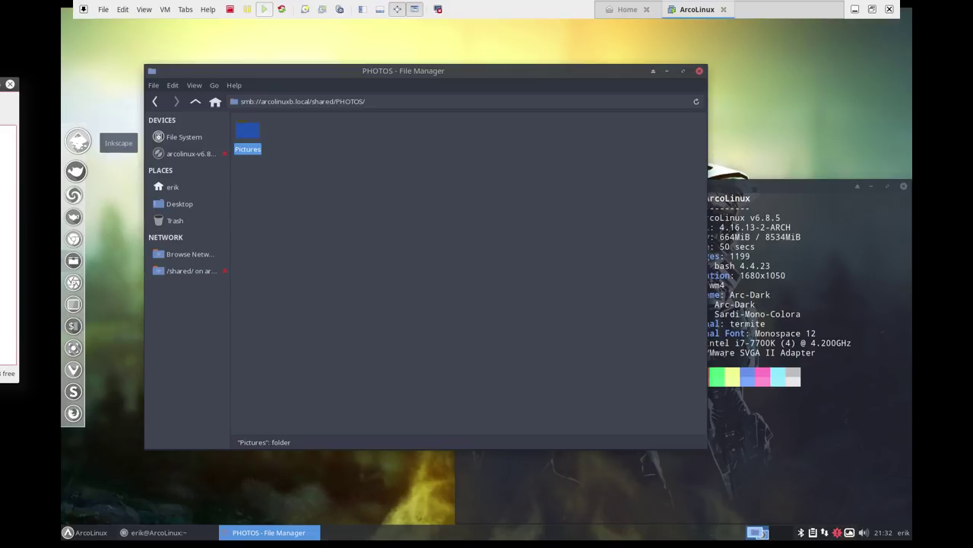
Confirm in the host Dolphin that SHARED/PHOTOS now contains Pictures
{"action": "left_click_drag", "start_coordinate": [3, 82], "coordinate": [519, 103]}
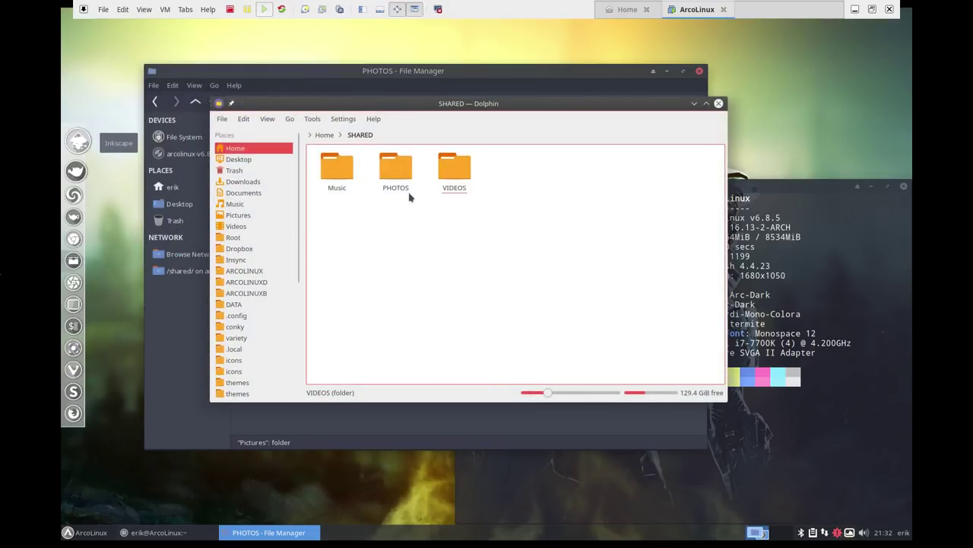
{"action": "left_click", "coordinate": [393, 169]}
{"action": "left_click", "coordinate": [339, 171]}
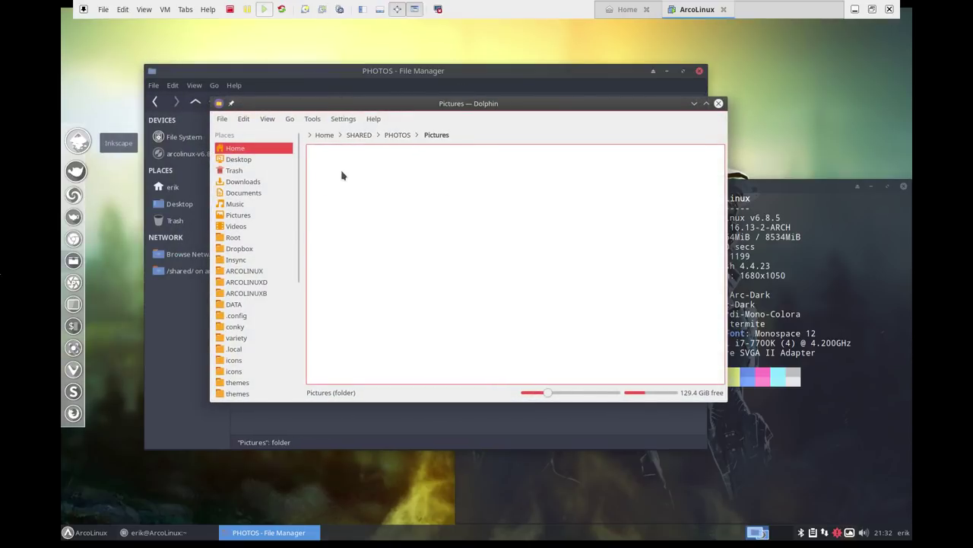
{"action": "double_click", "coordinate": [516, 104]}
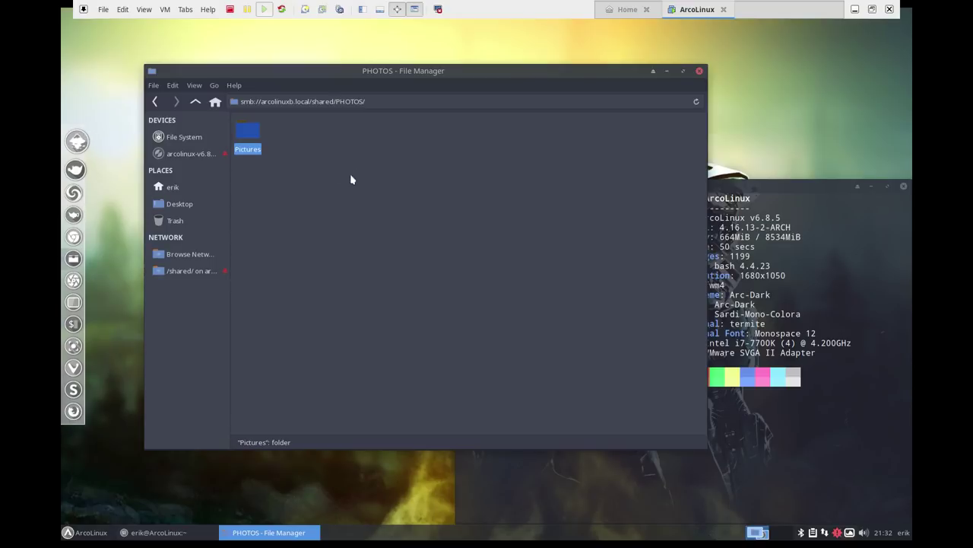
Show /home/erik with its eight standard folders and nothing selected
{"action": "left_click", "coordinate": [180, 190]}
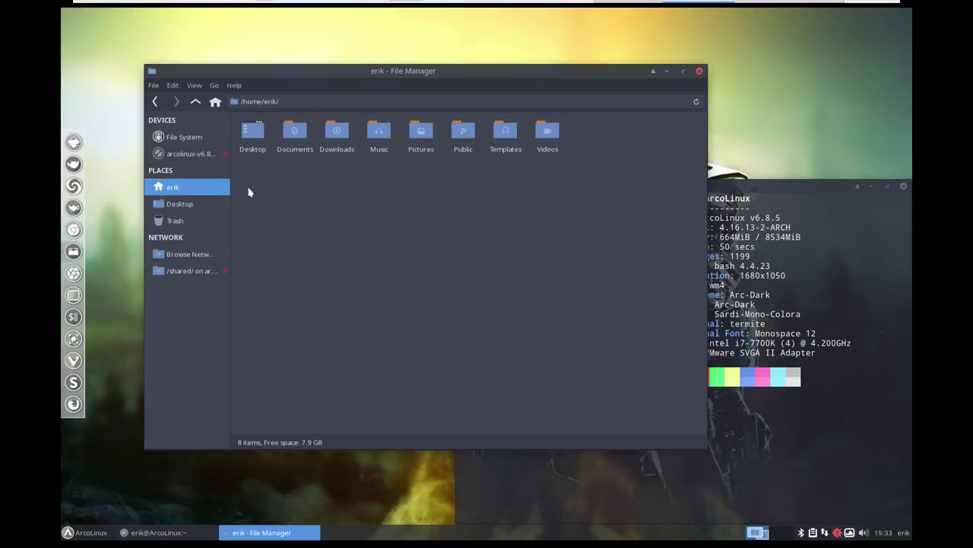
{"action": "right_click", "coordinate": [299, 134]}
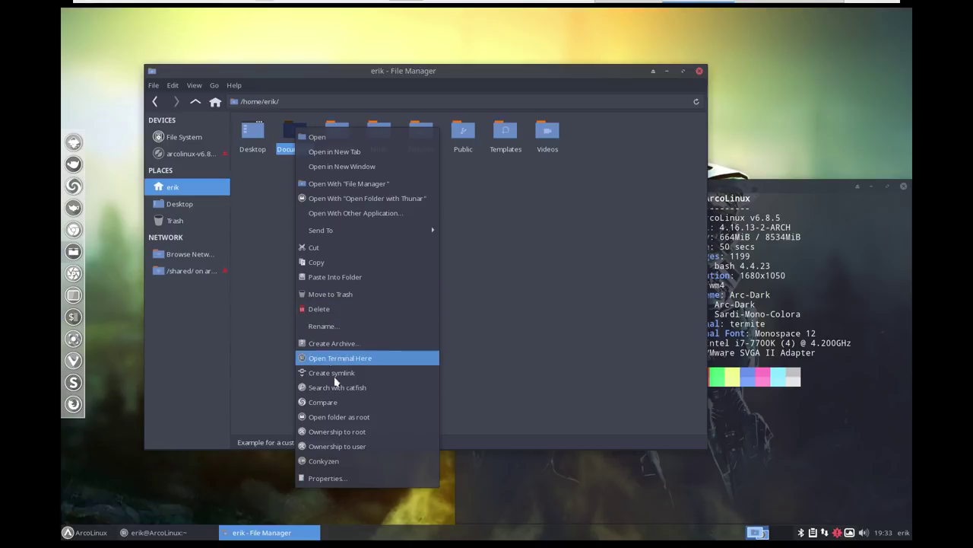
{"action": "left_click", "coordinate": [499, 357]}
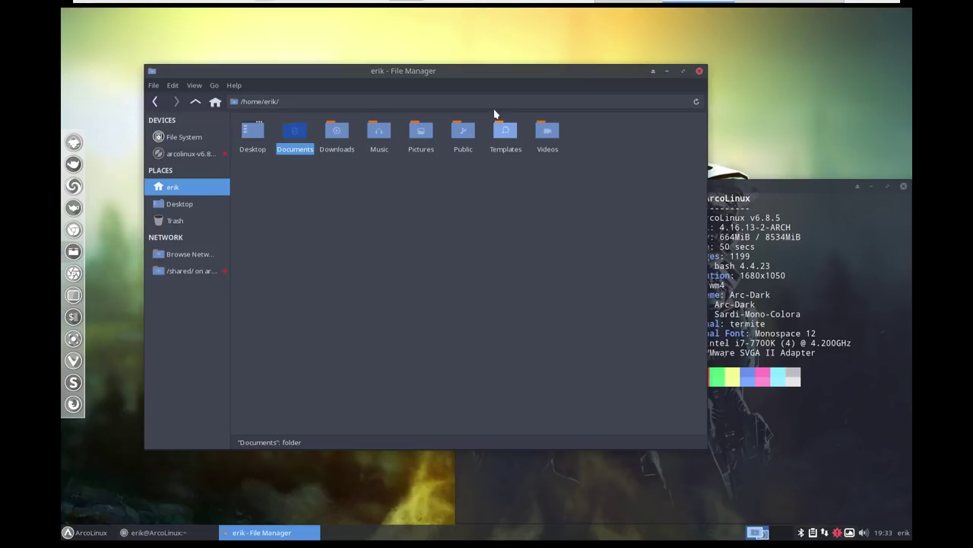
{"action": "left_click", "coordinate": [376, 202]}
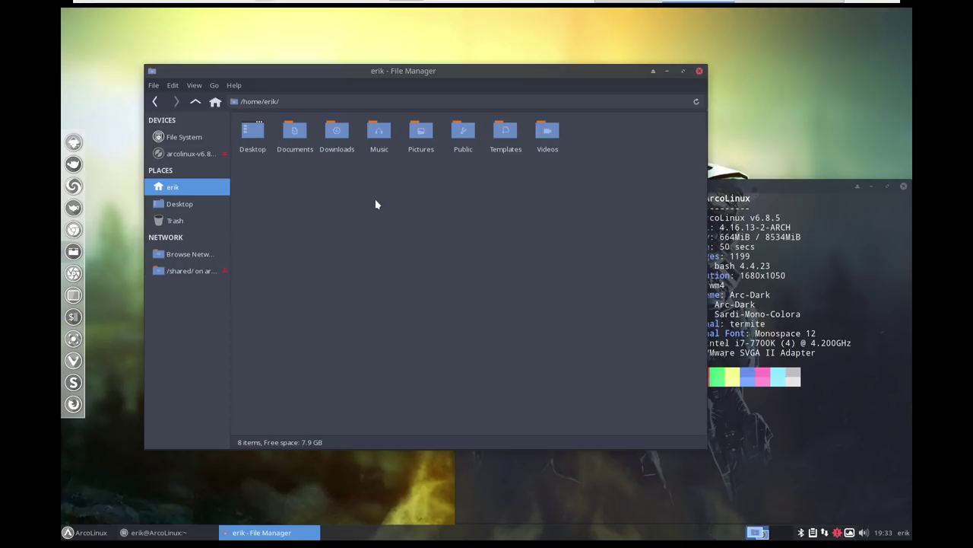